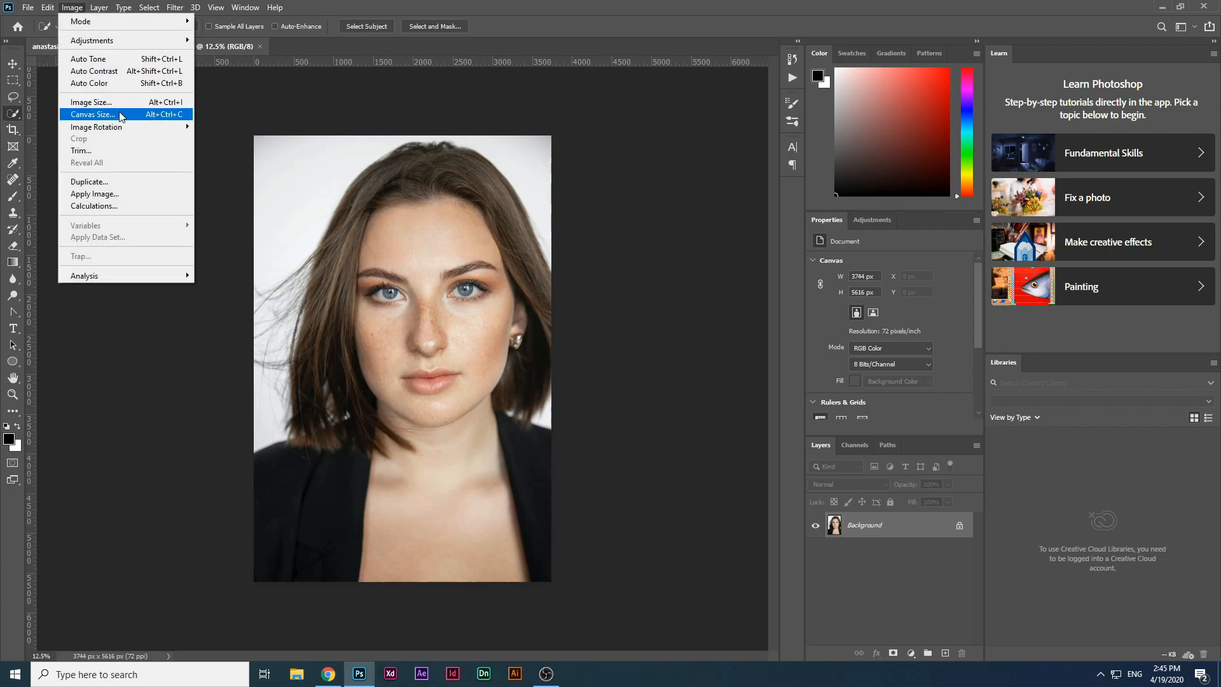
Step: Resize the image to a resolution of 300 pixels/inch and a width of 2500 px
left_click(126, 102)
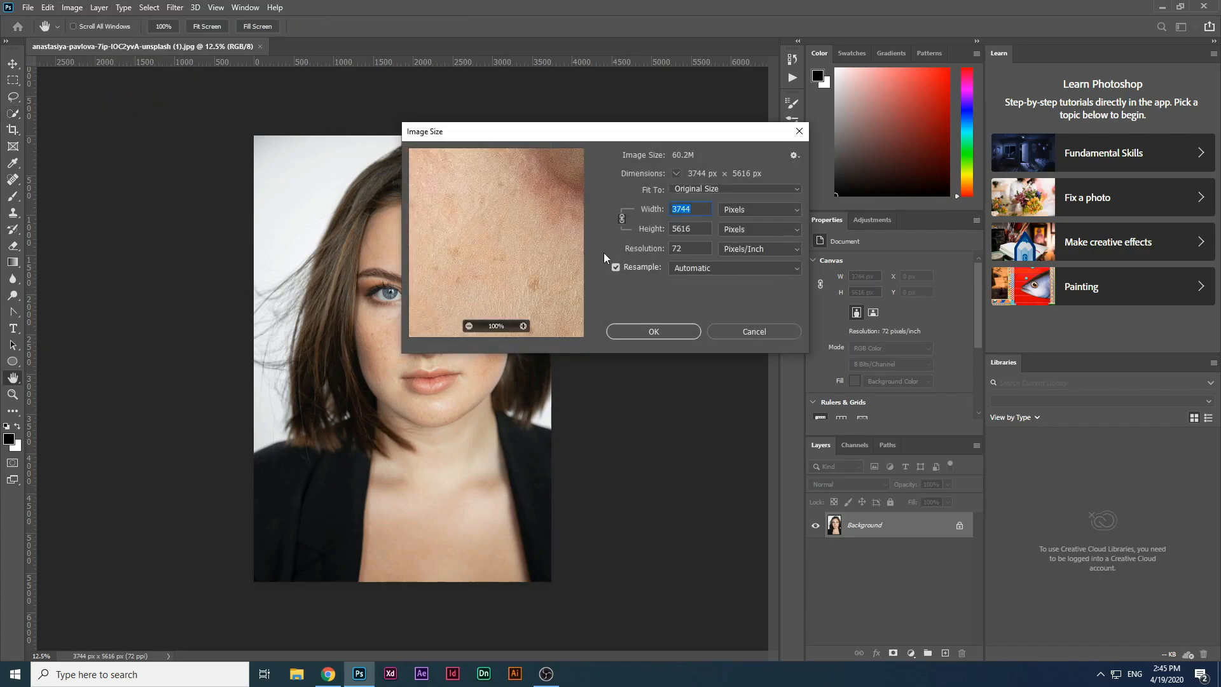
double_click(691, 248)
type("300")
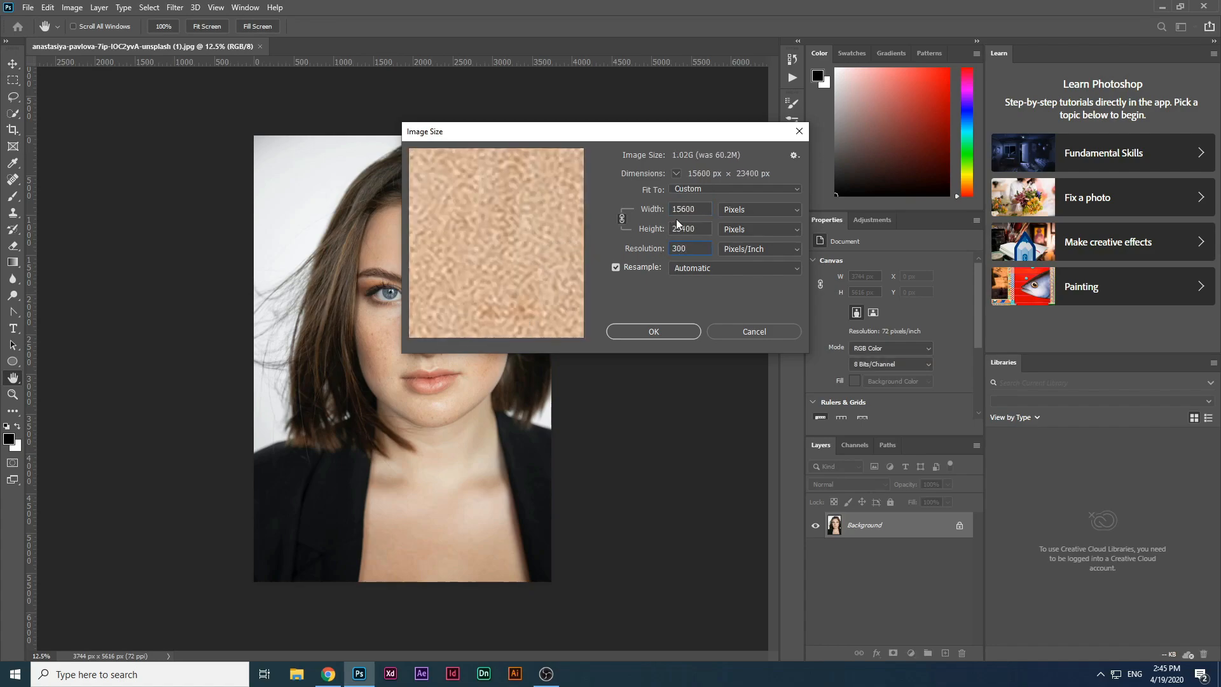
double_click(707, 211)
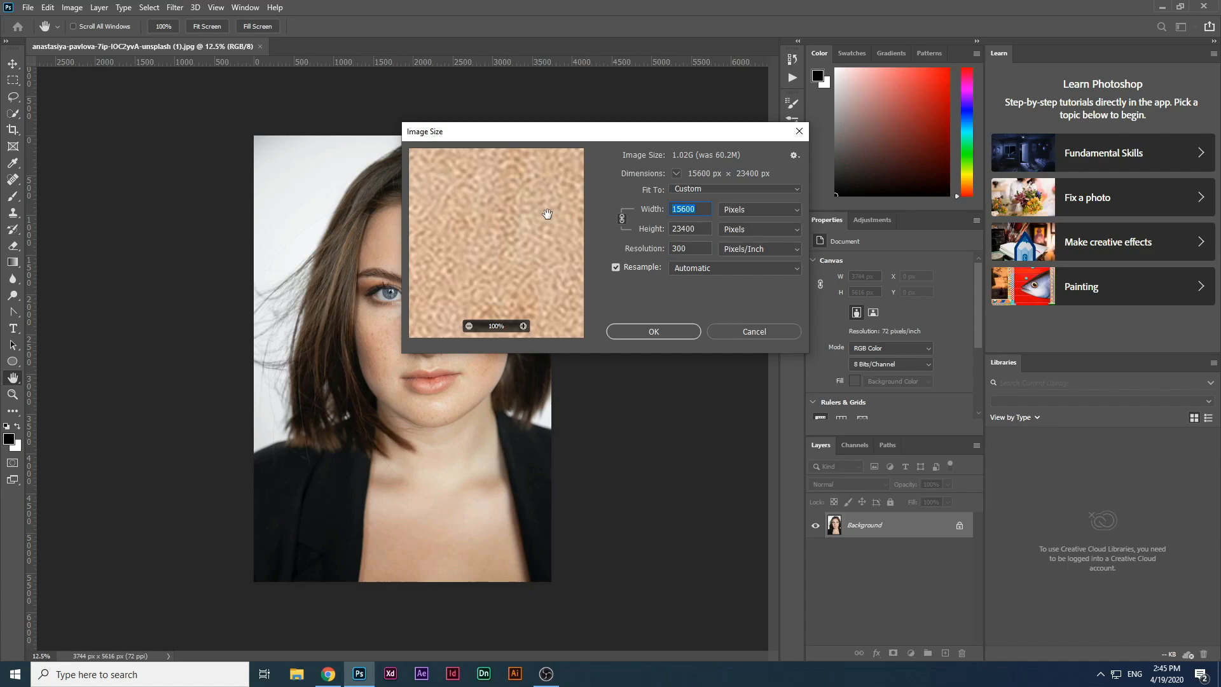
type("2500")
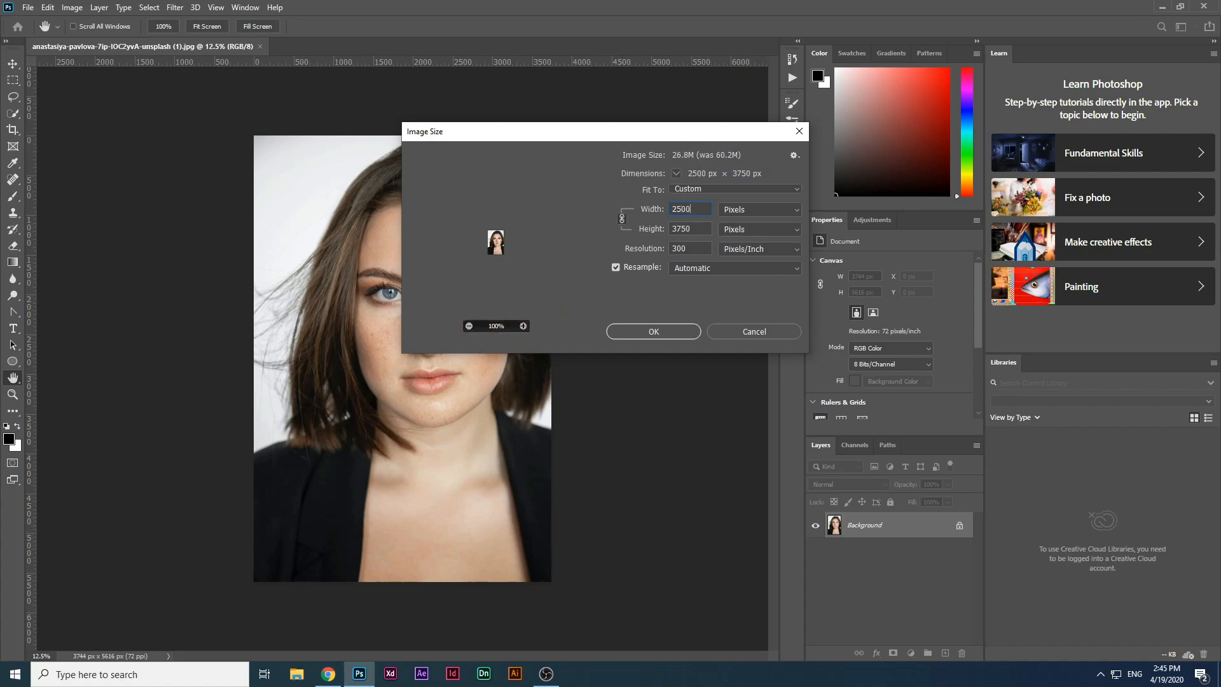
key("Return")
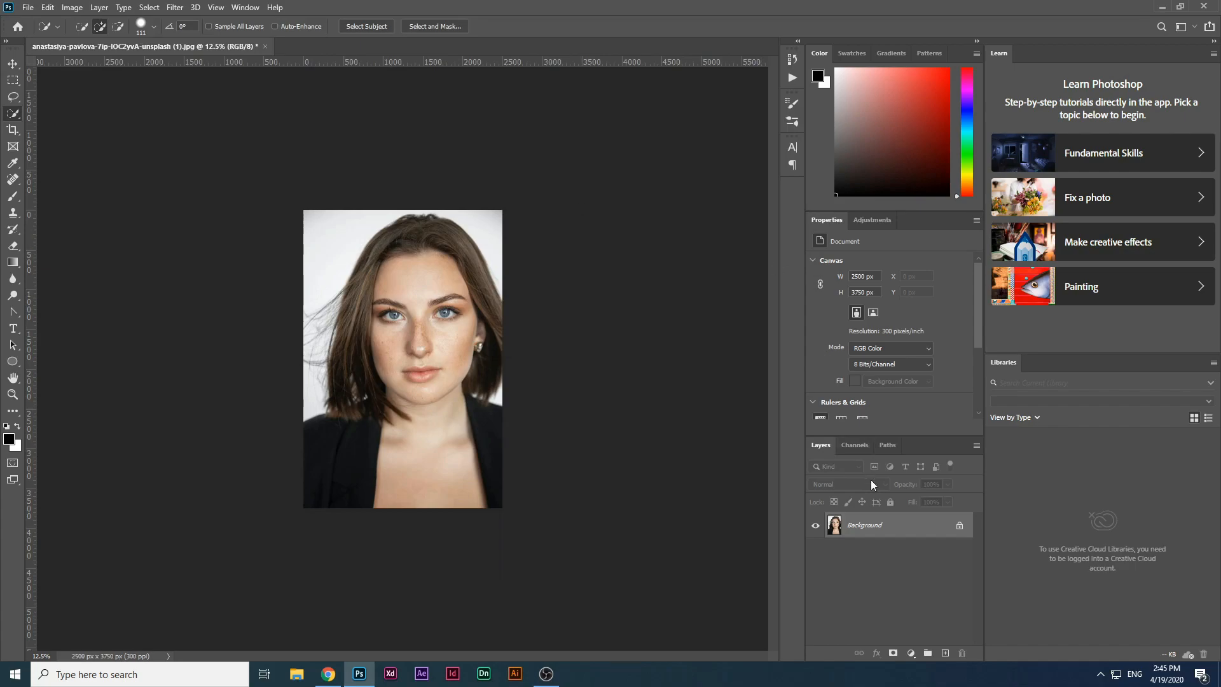
Step: Duplicate the Background layer
right_click(889, 527)
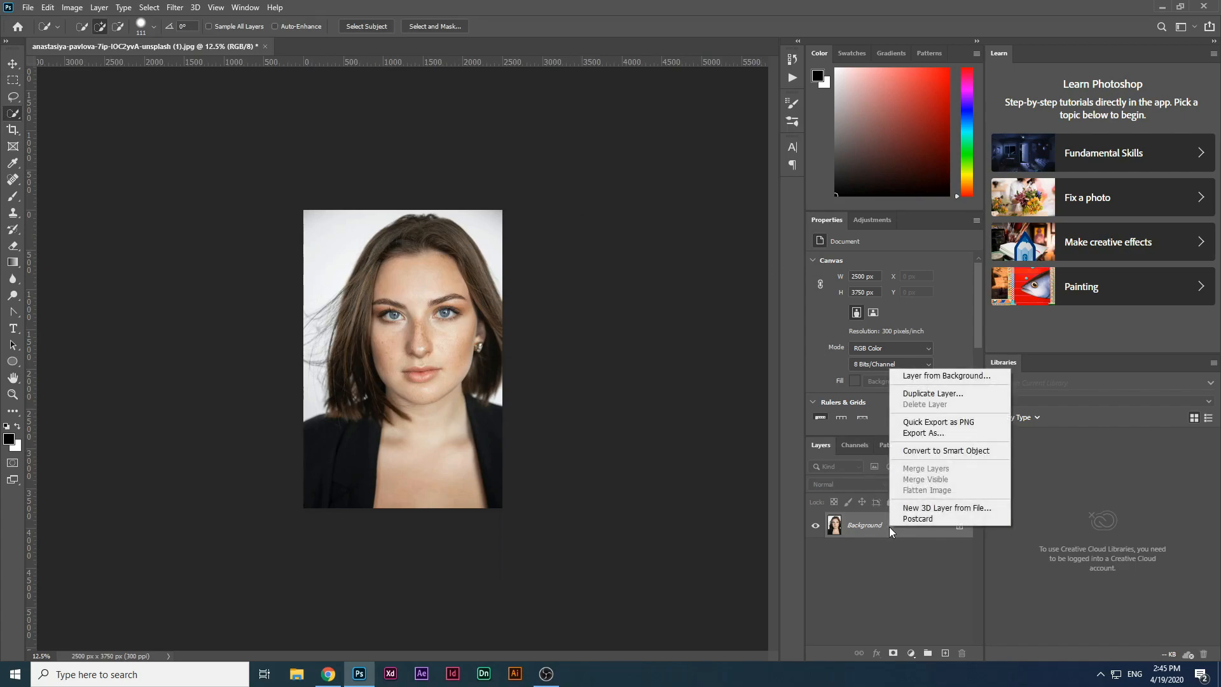
left_click(950, 397)
key("Return")
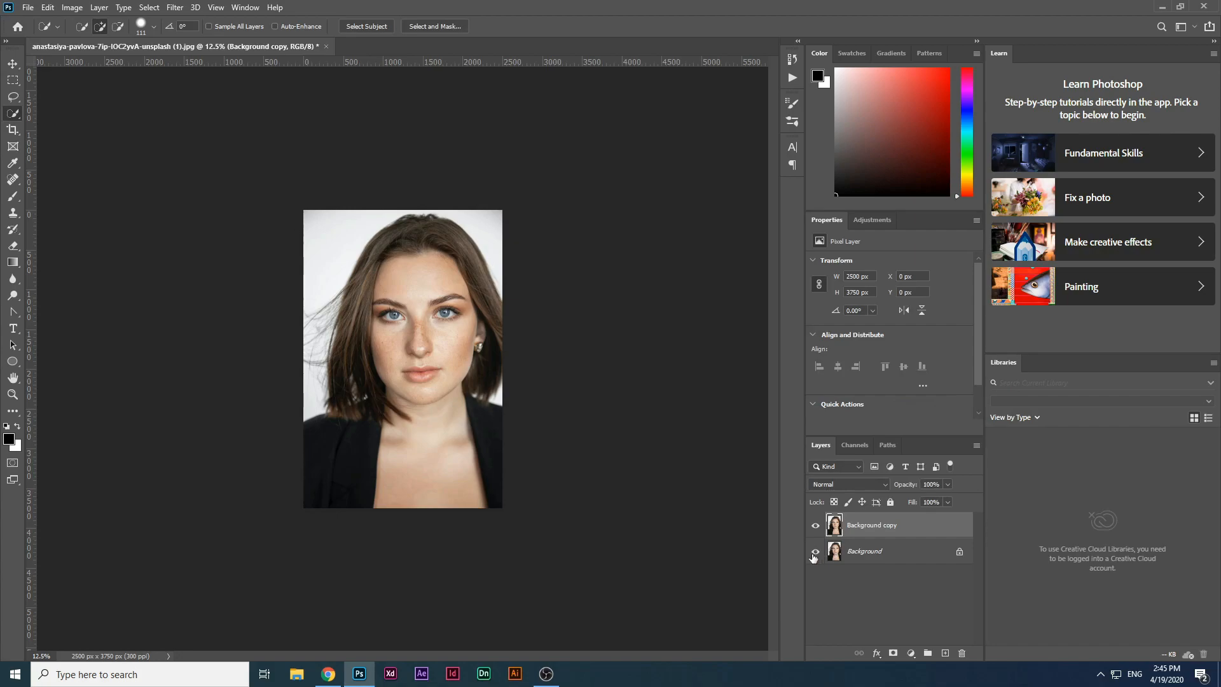
Step: Select the woman on the duplicated layer with the Quick Selection tool
key("ctrl+plus")
key("ctrl+plus")
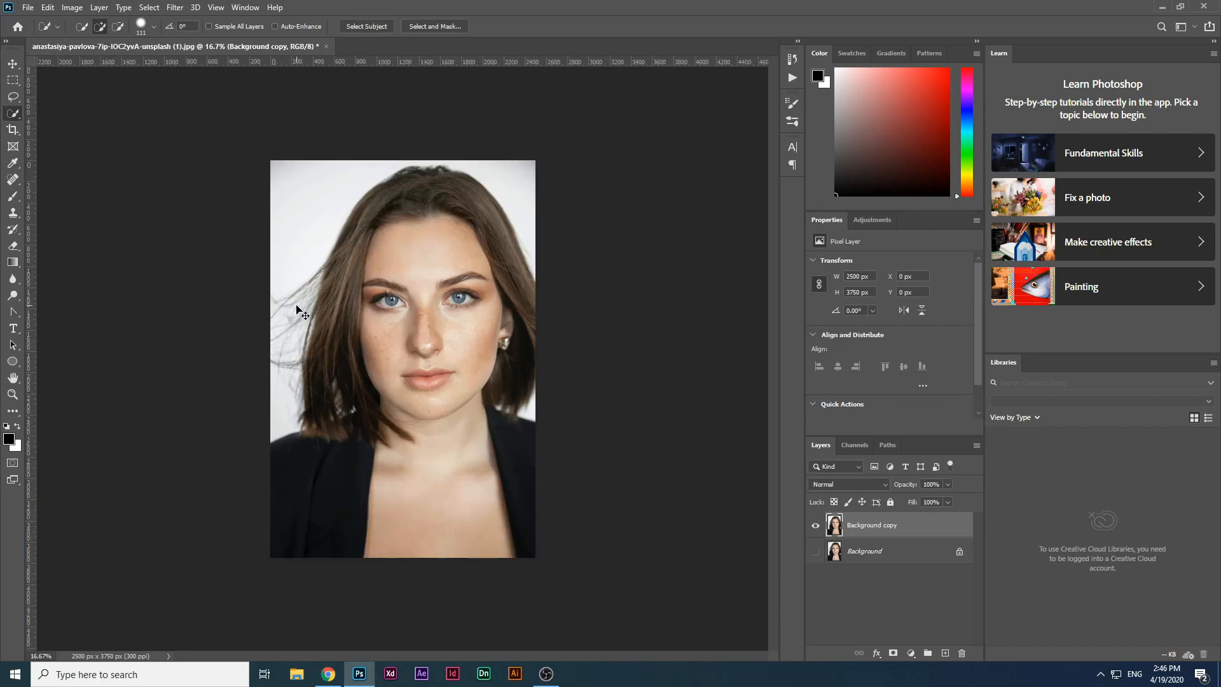
key("ctrl+minus")
mouse_move(414, 203)
left_mouse_down()
mouse_move(442, 306)
mouse_move(410, 607)
mouse_move(369, 552)
mouse_move(366, 487)
mouse_move(281, 516)
left_mouse_up()
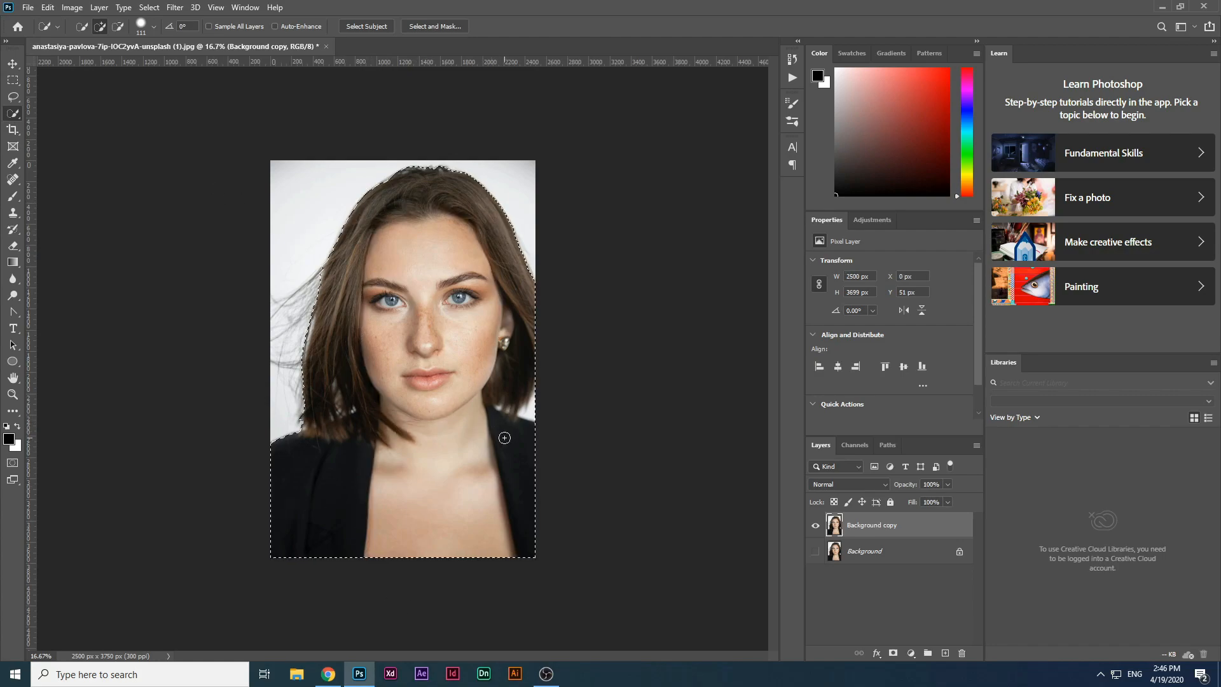
key("ctrl+plus")
key("ctrl+plus")
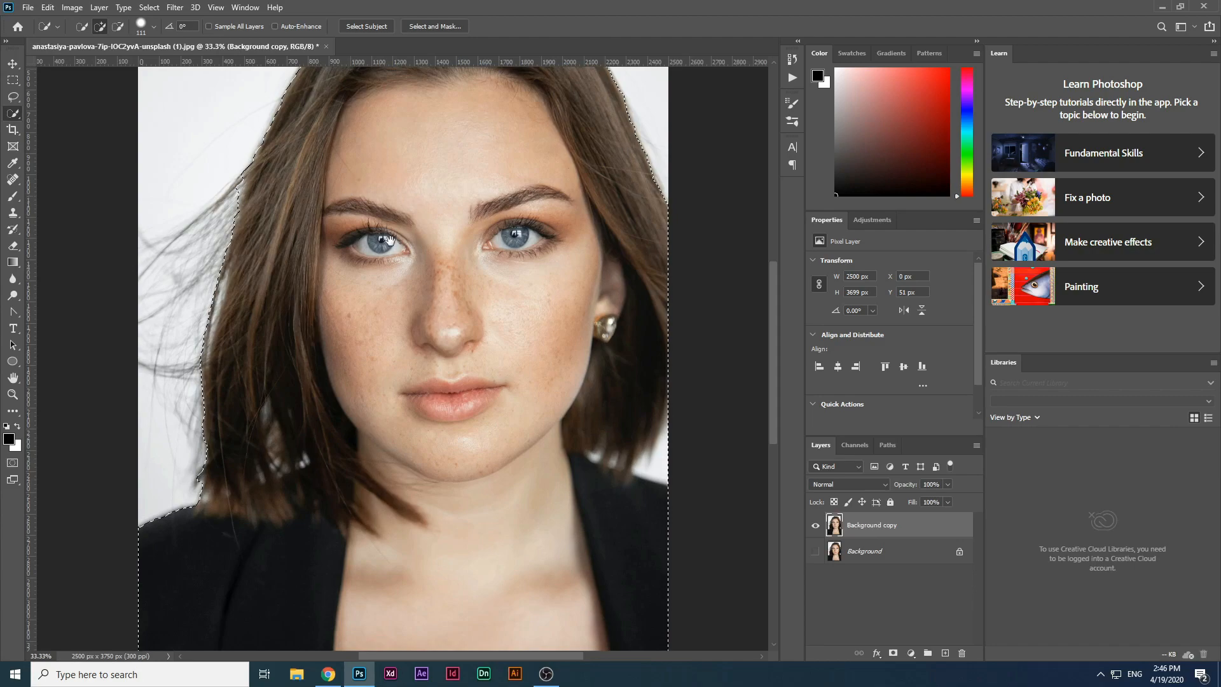
Step: Refine the subject selection around the face, hair and shoulders
left_click_drag(506, 318, 305, 275)
mouse_move(411, 377)
left_mouse_down()
mouse_move(448, 394)
mouse_move(415, 394)
mouse_move(453, 419)
mouse_move(464, 410)
left_mouse_up()
left_click_drag(447, 451, 455, 452)
left_click_drag(404, 212, 390, 388)
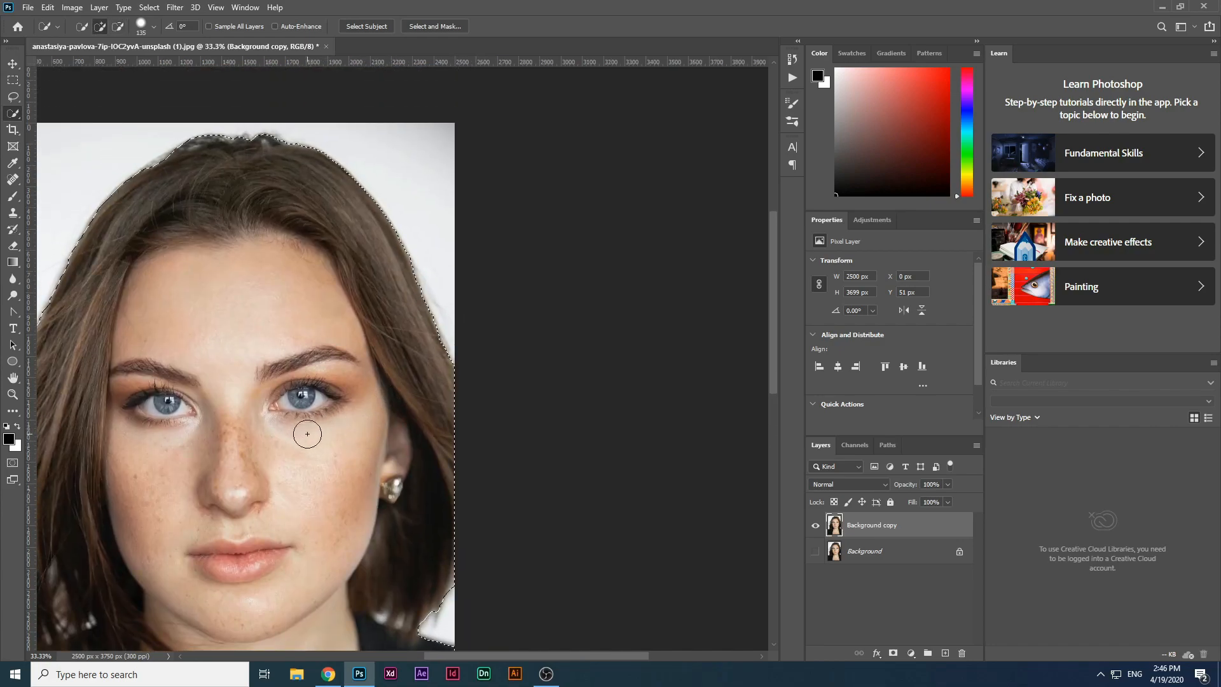
mouse_move(241, 503)
left_mouse_down()
mouse_move(456, 246)
mouse_move(392, 176)
left_mouse_up()
right_click(526, 301, "alt")
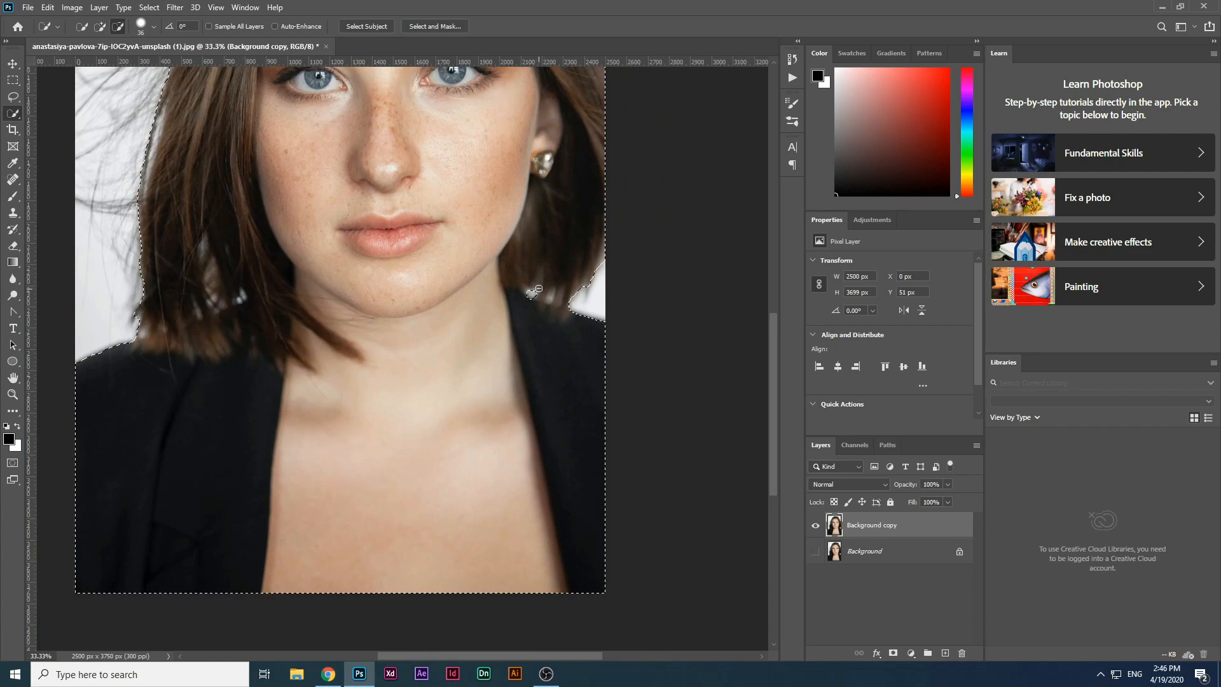
Step: Add a layer mask from the selection to hide the original background
left_click(894, 653)
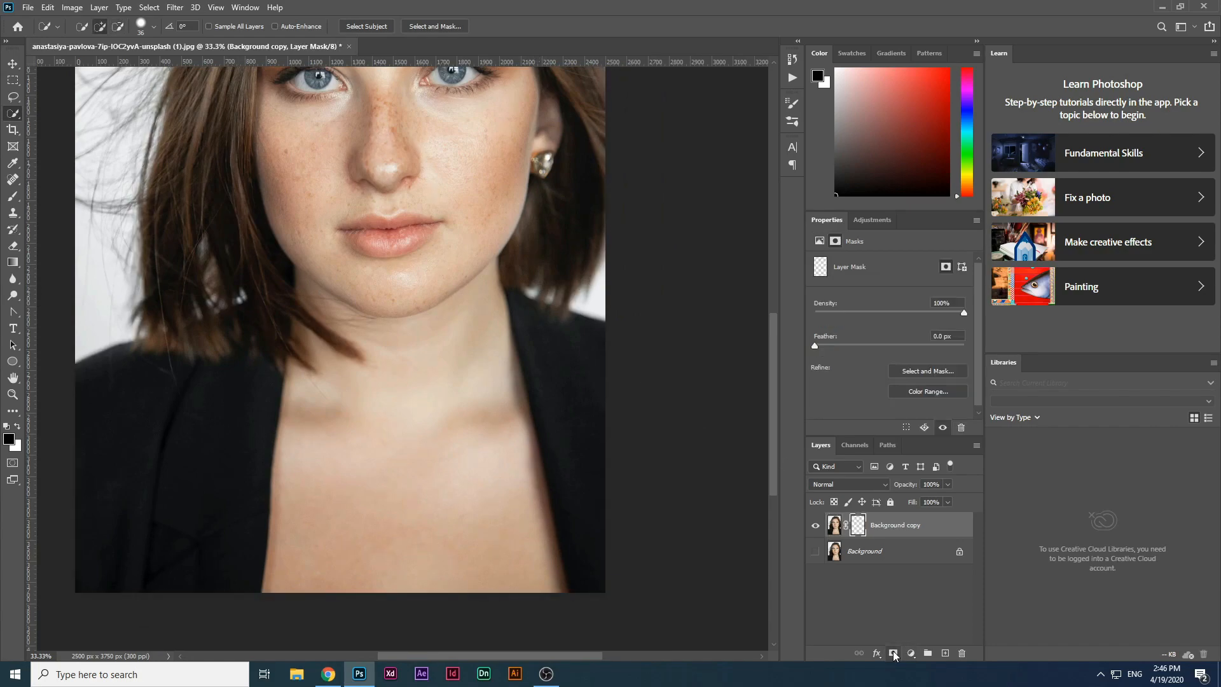
key("ctrl+minus")
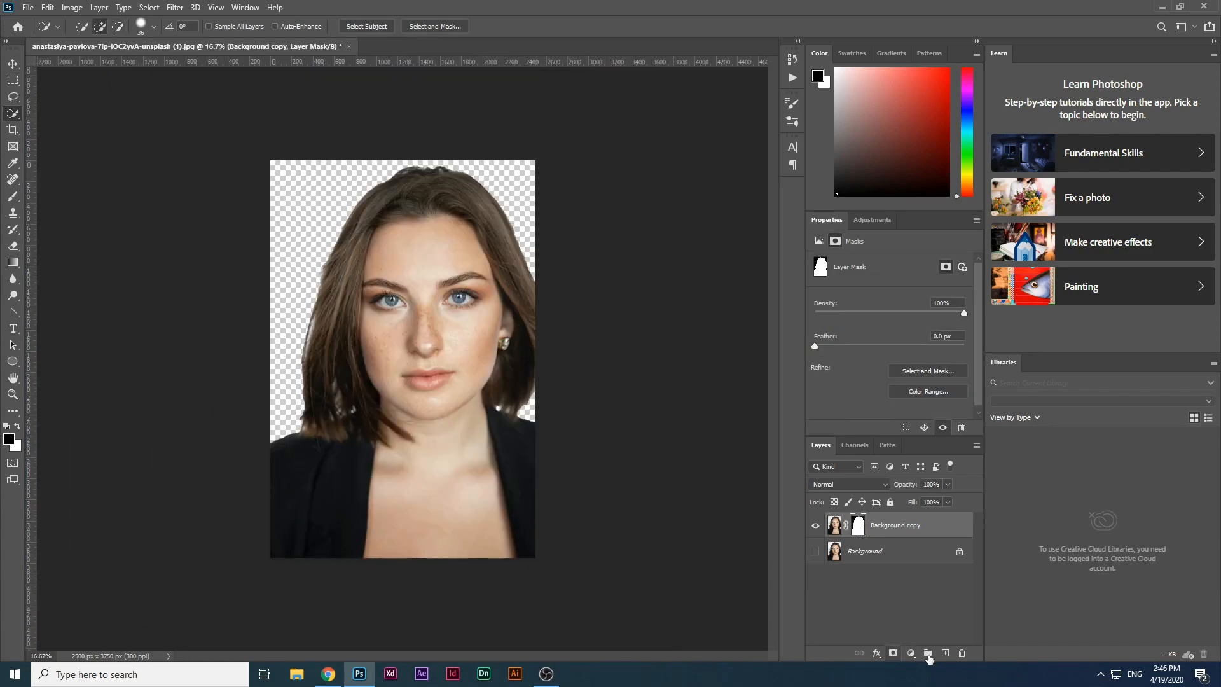
Step: Add a white Solid Color fill layer (ffffff) above the Background layer
left_click(846, 550)
left_click(911, 653)
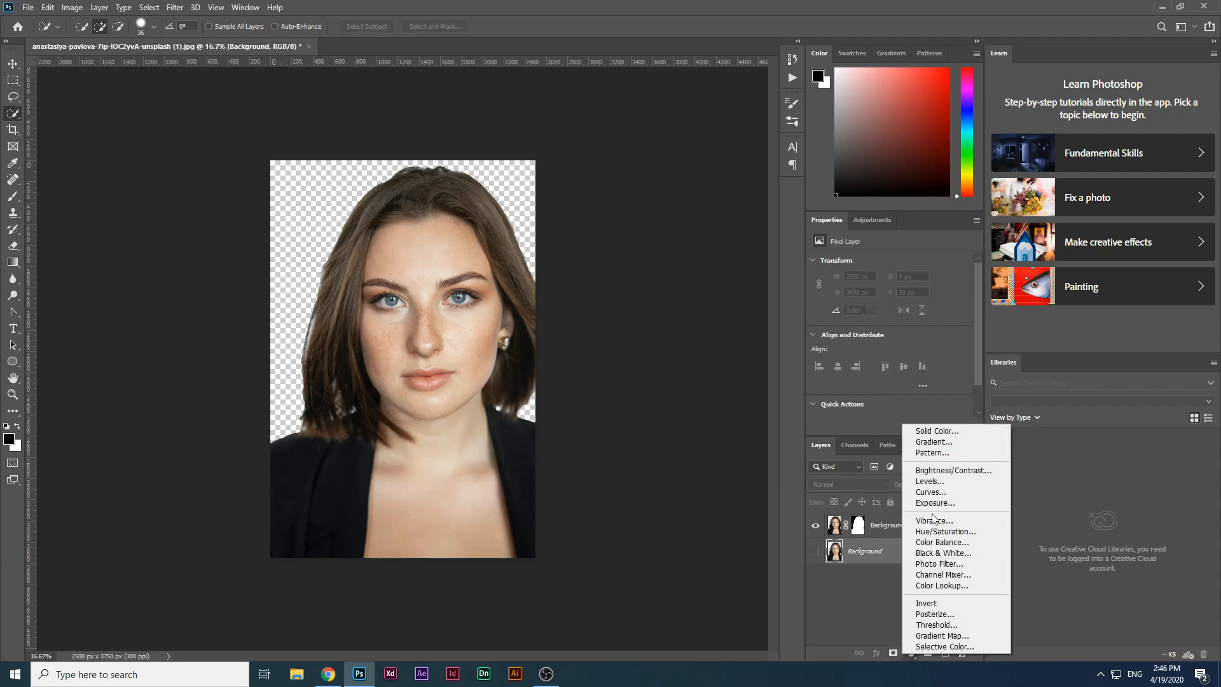
left_click(947, 434)
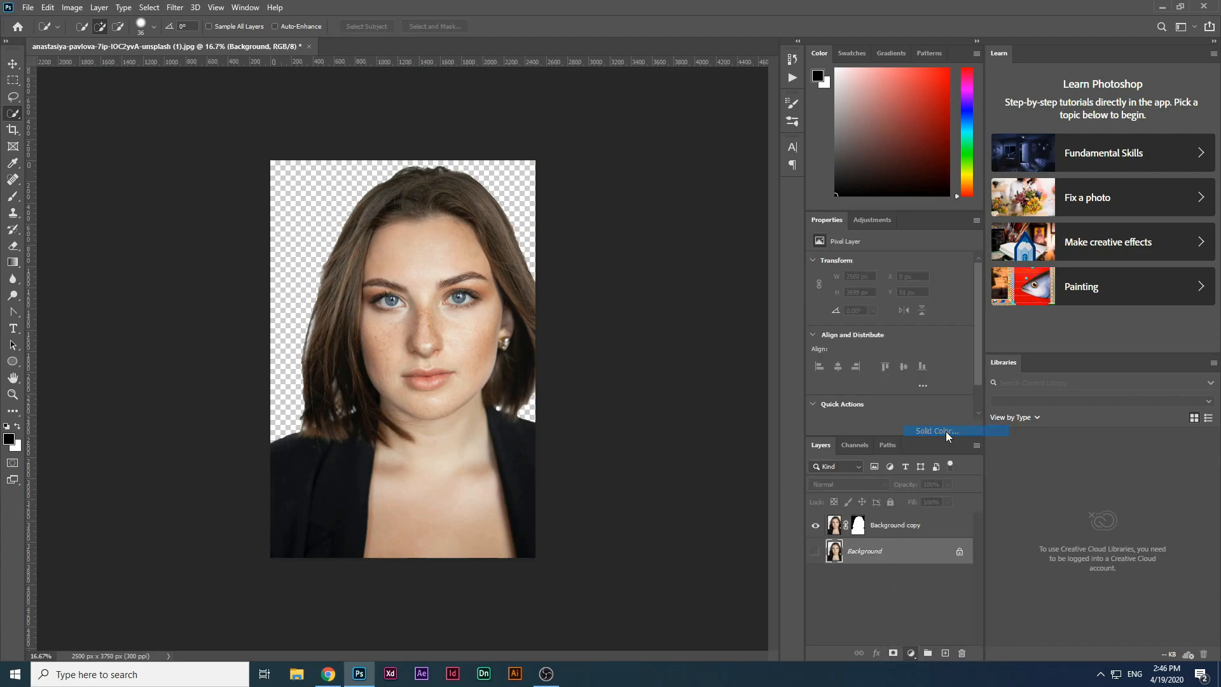
left_click_drag(659, 239, 587, 125)
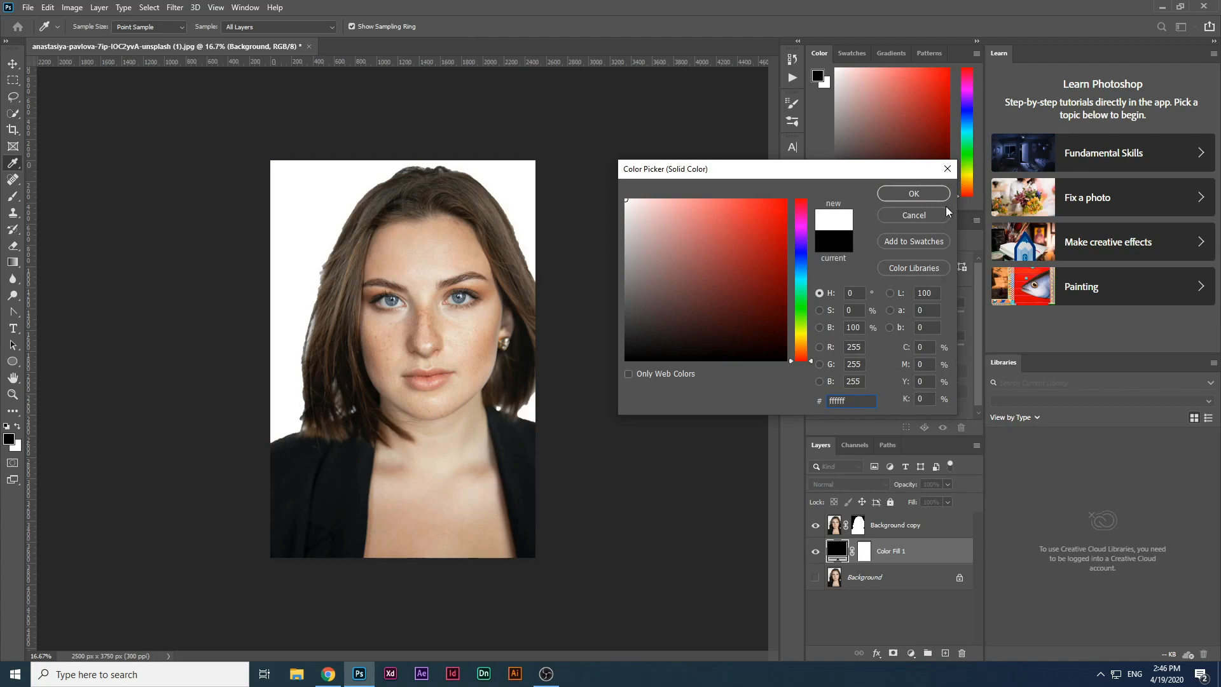
left_click(919, 193)
key("ctrl+plus")
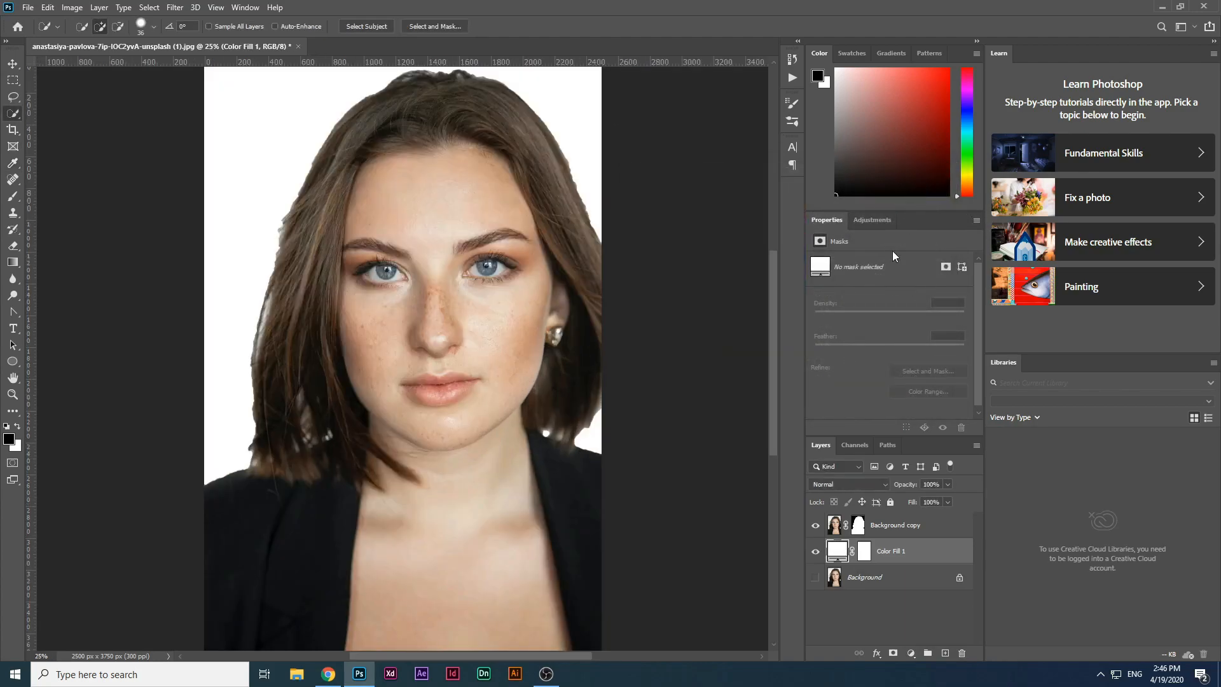
Step: Merge the masked portrait layer with the white fill layer
left_click(917, 527, "ctrl")
right_click(916, 528)
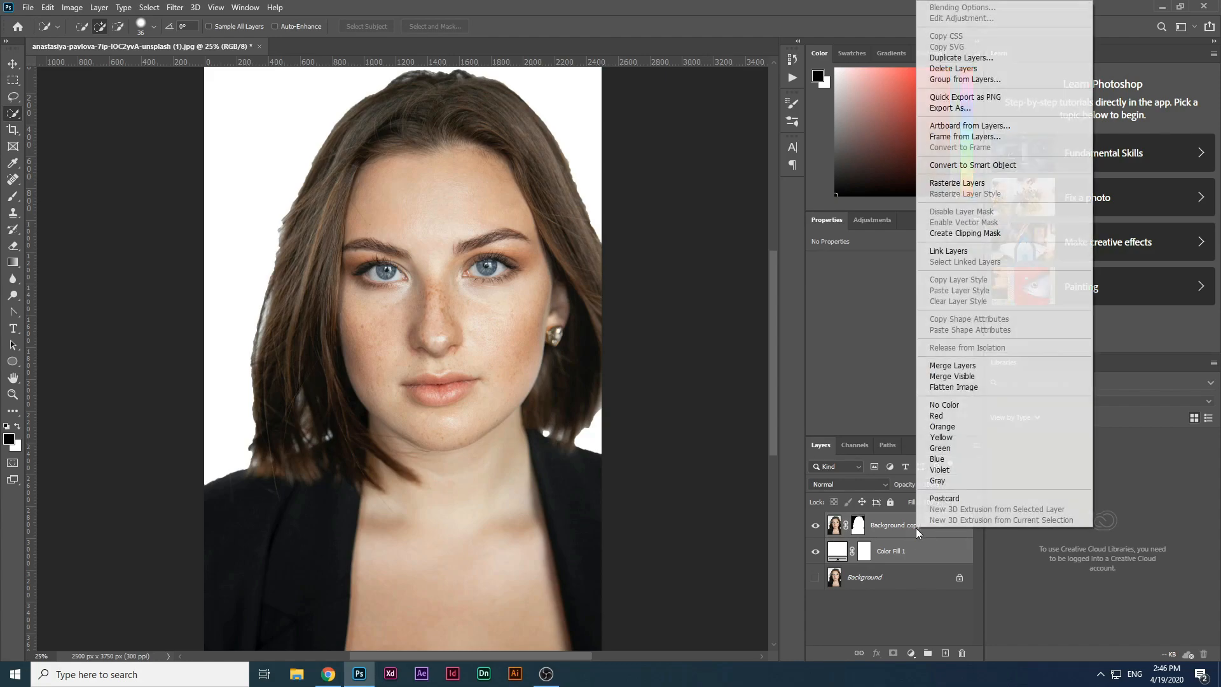
left_click(952, 365)
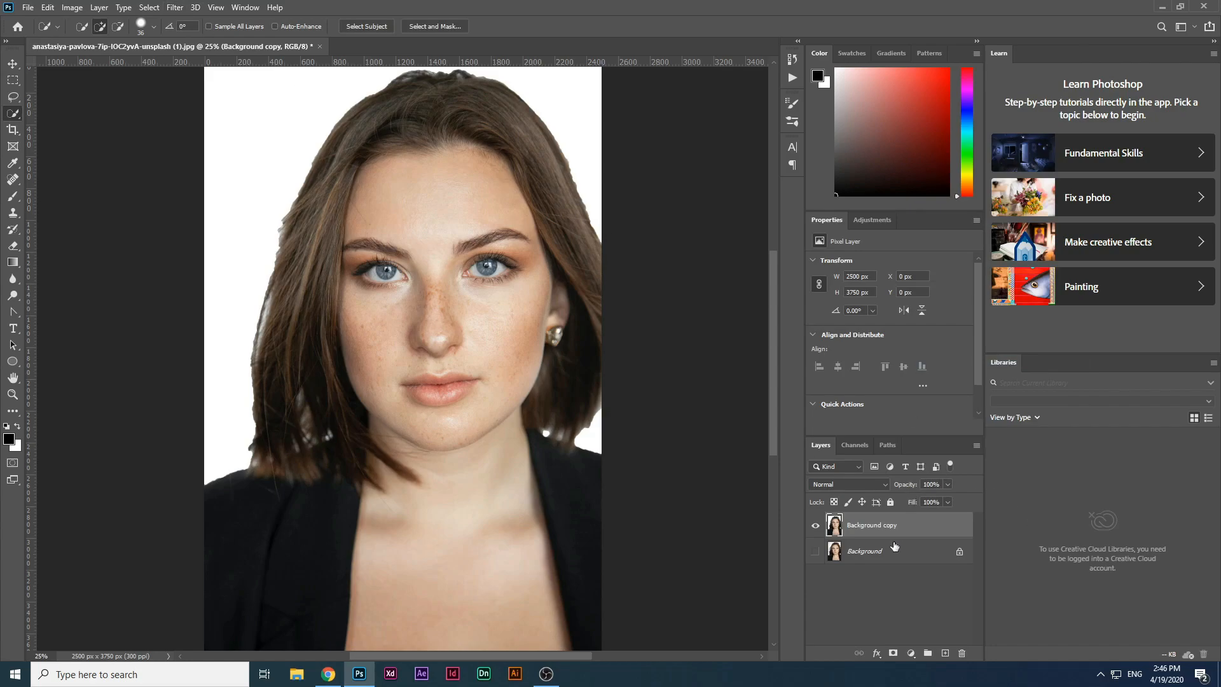
Step: Duplicate the merged layer and apply Smart Sharpen to the copy with amount 240% and radius 3.0 px
key("ctrl+j")
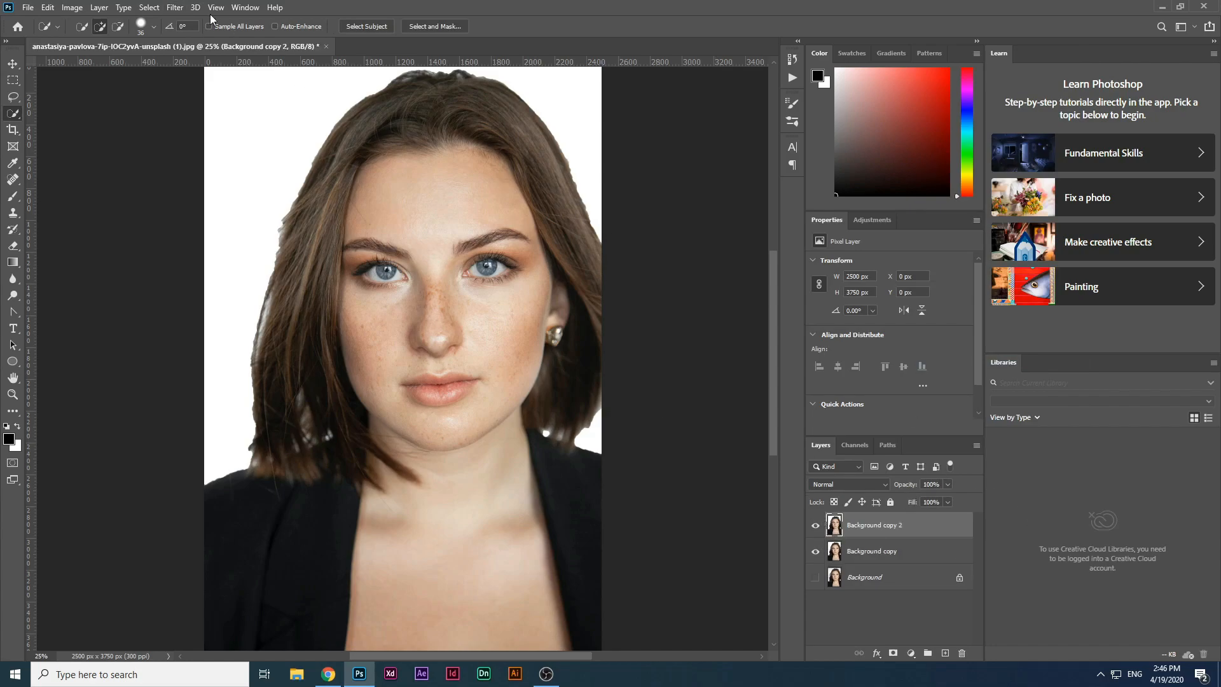
left_click(175, 8)
mouse_move(205, 226)
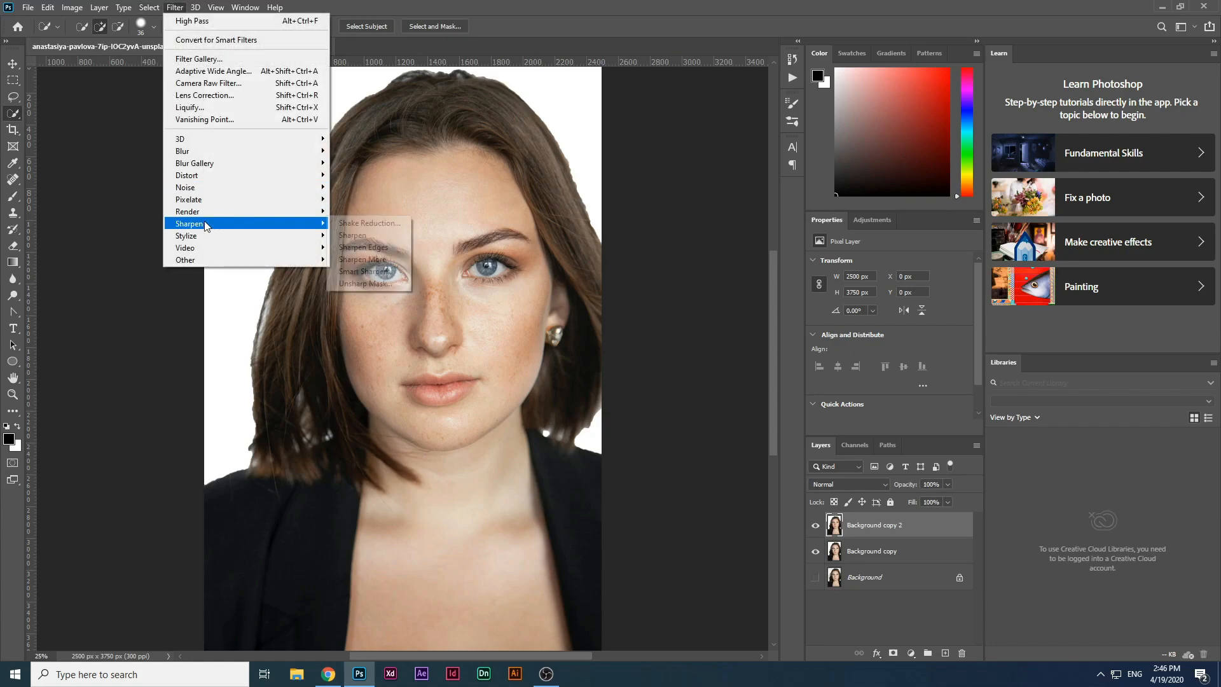
left_click(369, 271)
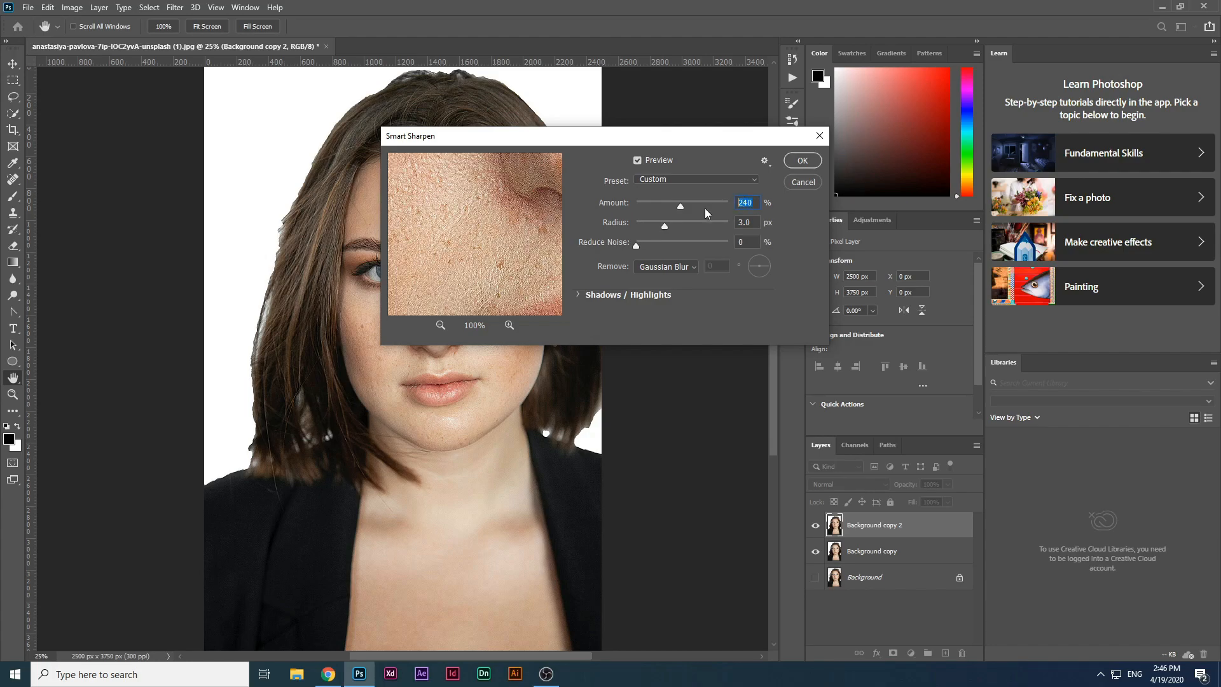
left_click(752, 222)
left_click(799, 162)
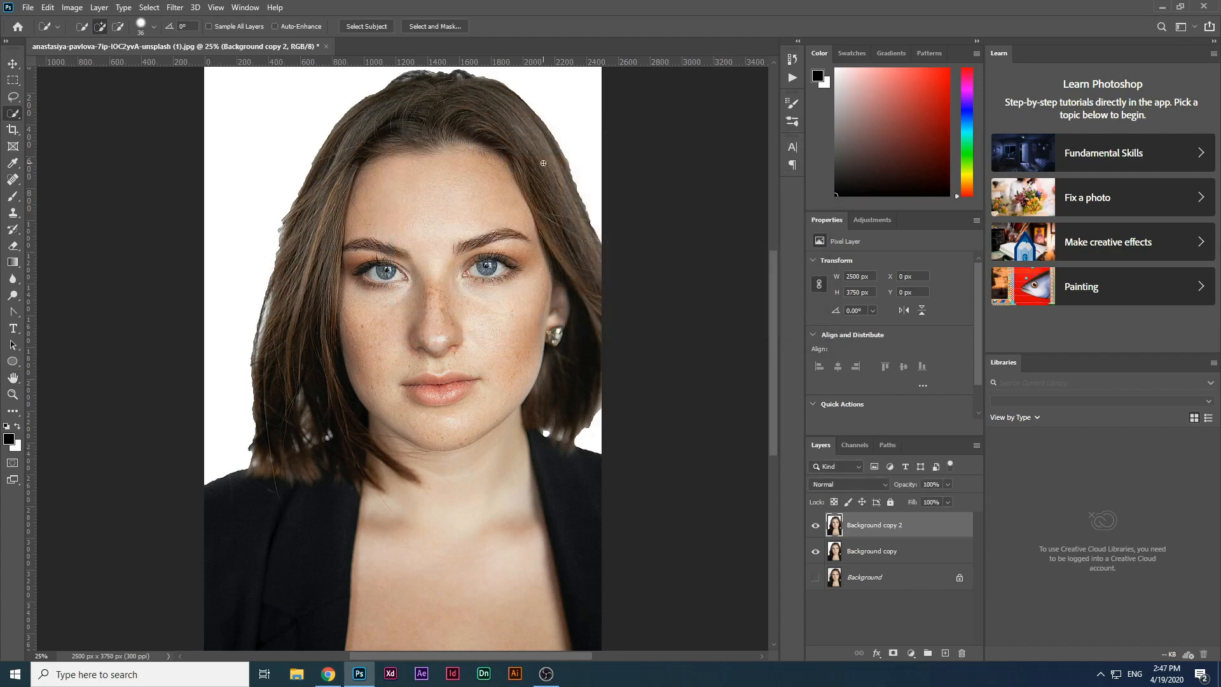
Step: Apply the Diffuse filter in Anisotropic mode to the top layer
left_click(175, 8)
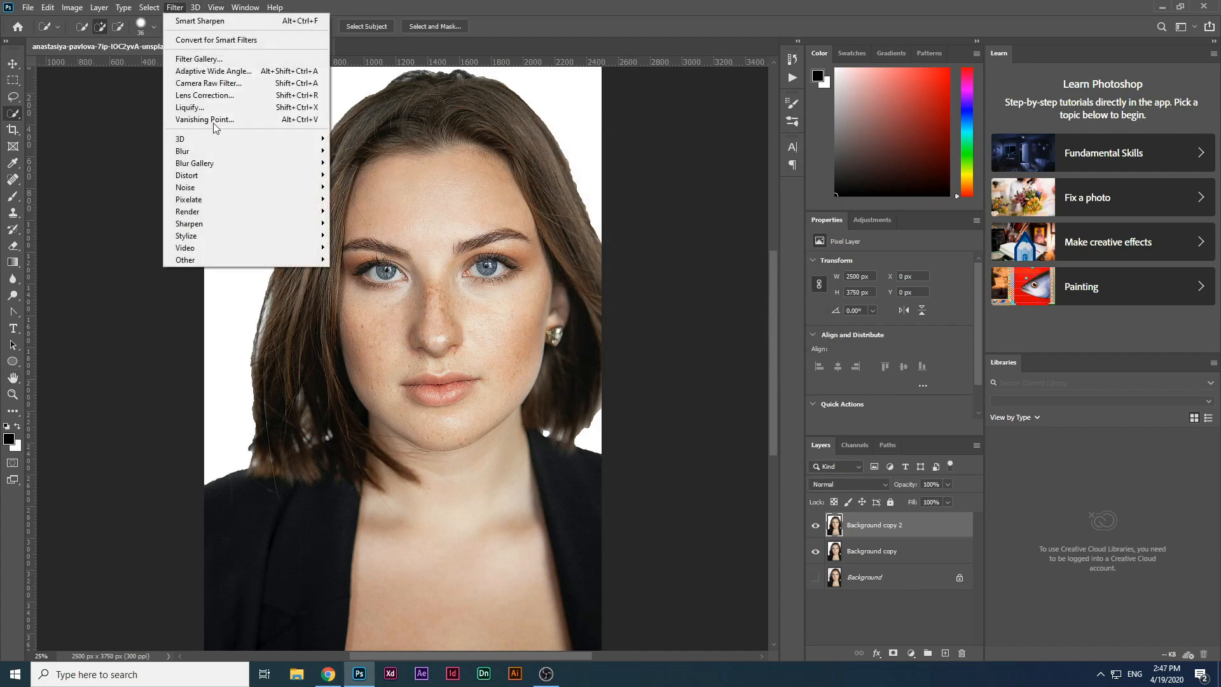
mouse_move(233, 239)
left_click(372, 240)
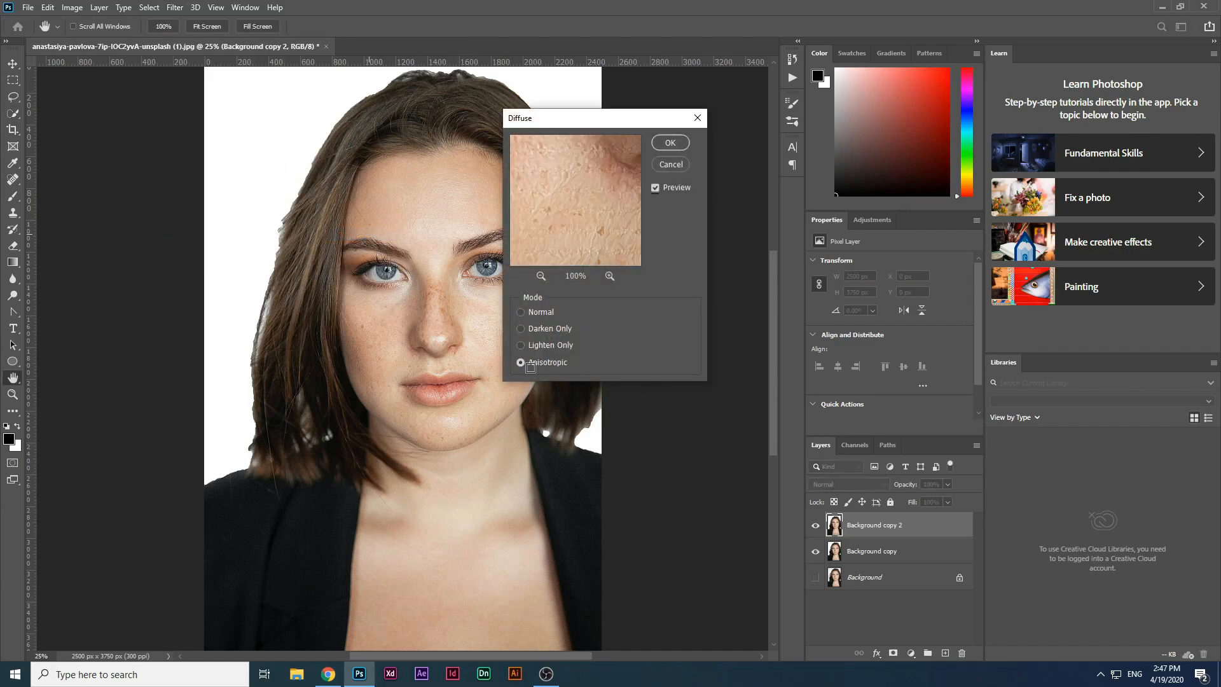
left_click(678, 143)
key("w")
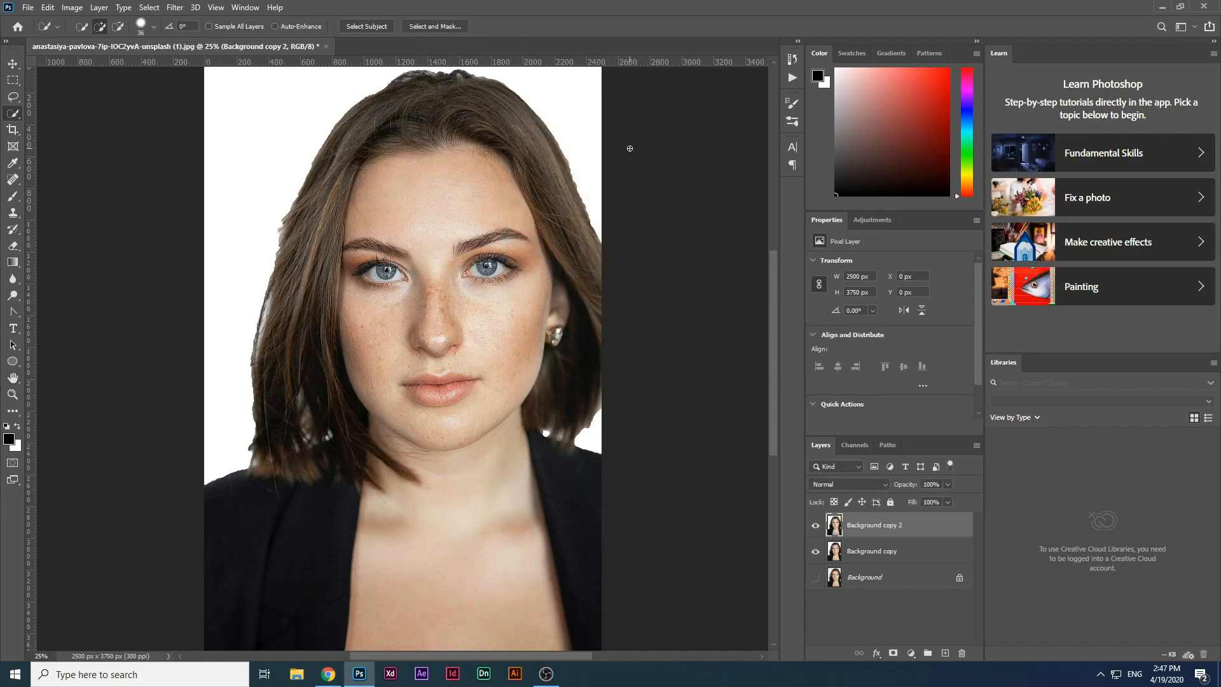
Step: Rotate the image 90° clockwise and reapply the Diffuse filter
left_click(71, 7)
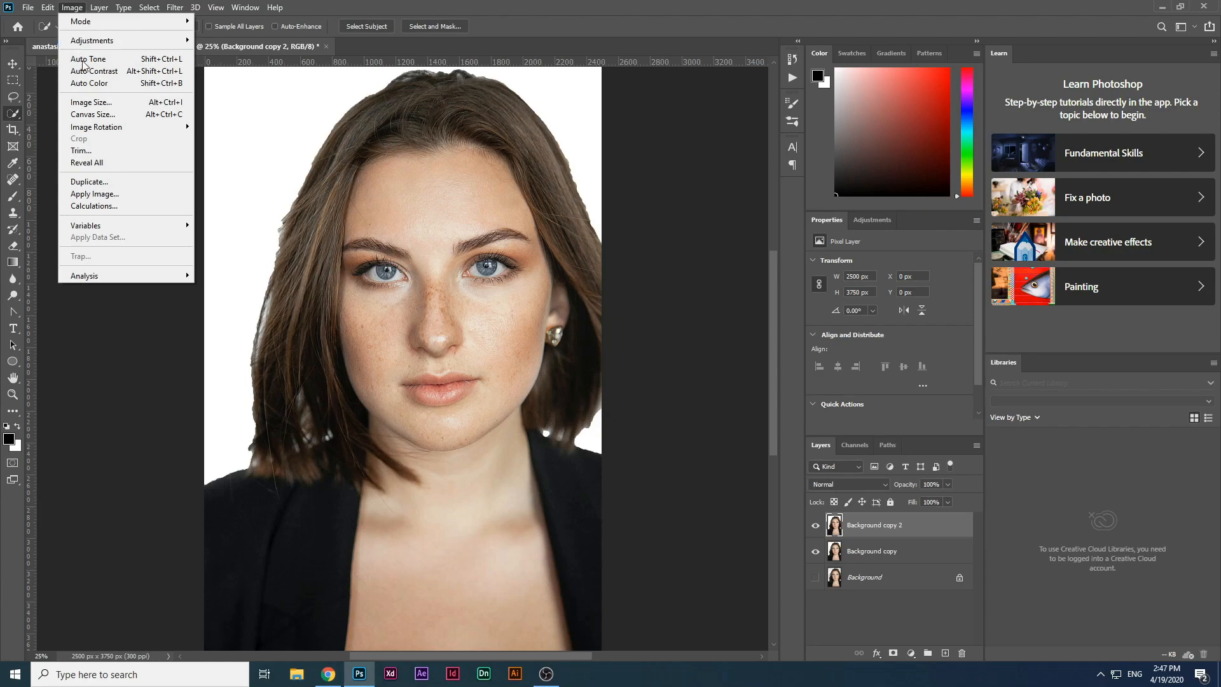
mouse_move(103, 128)
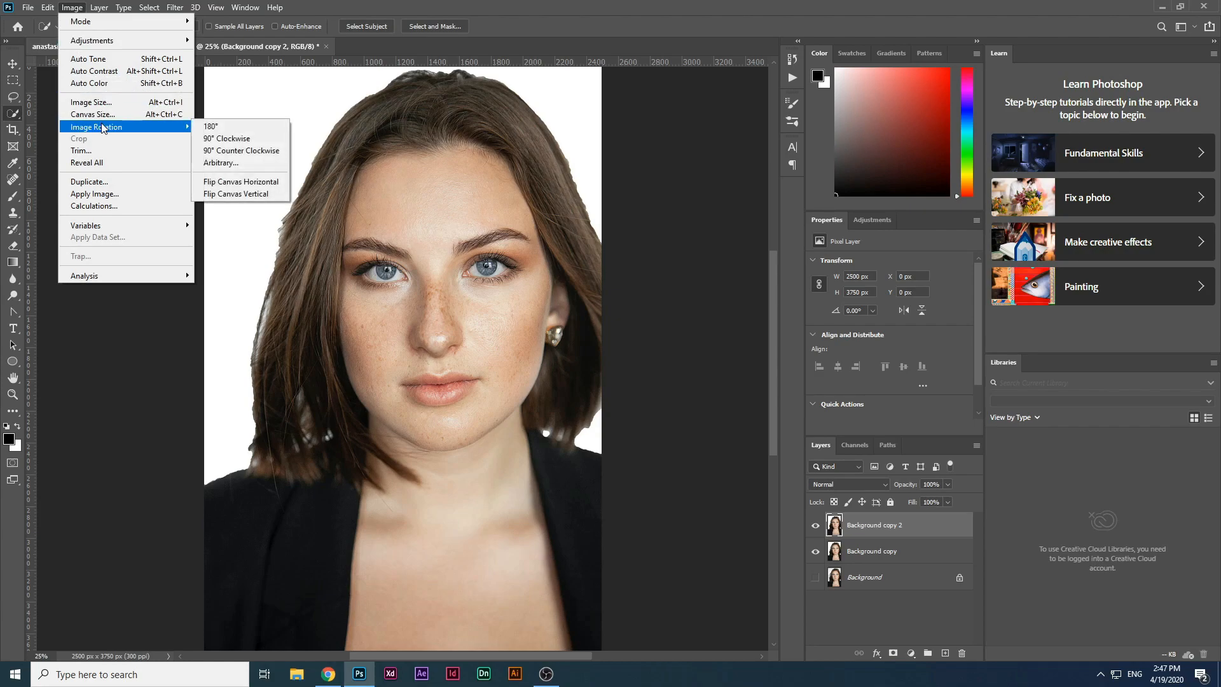
left_click(240, 144)
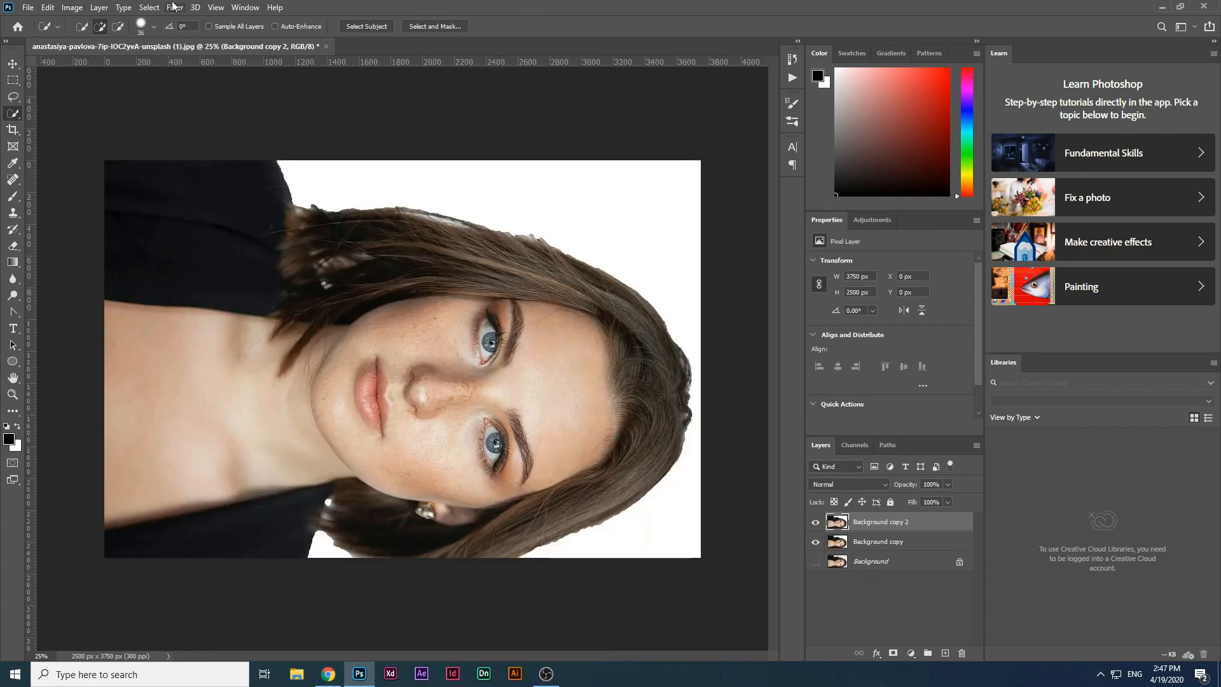
left_click(173, 7)
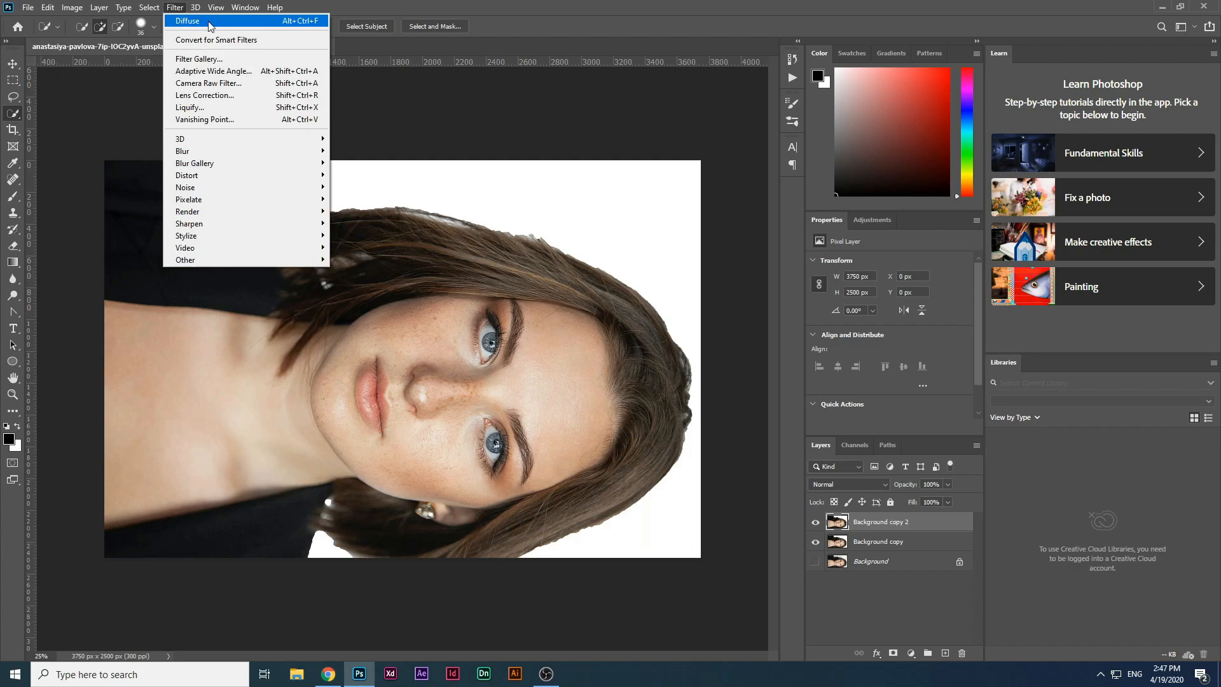
left_click(299, 23)
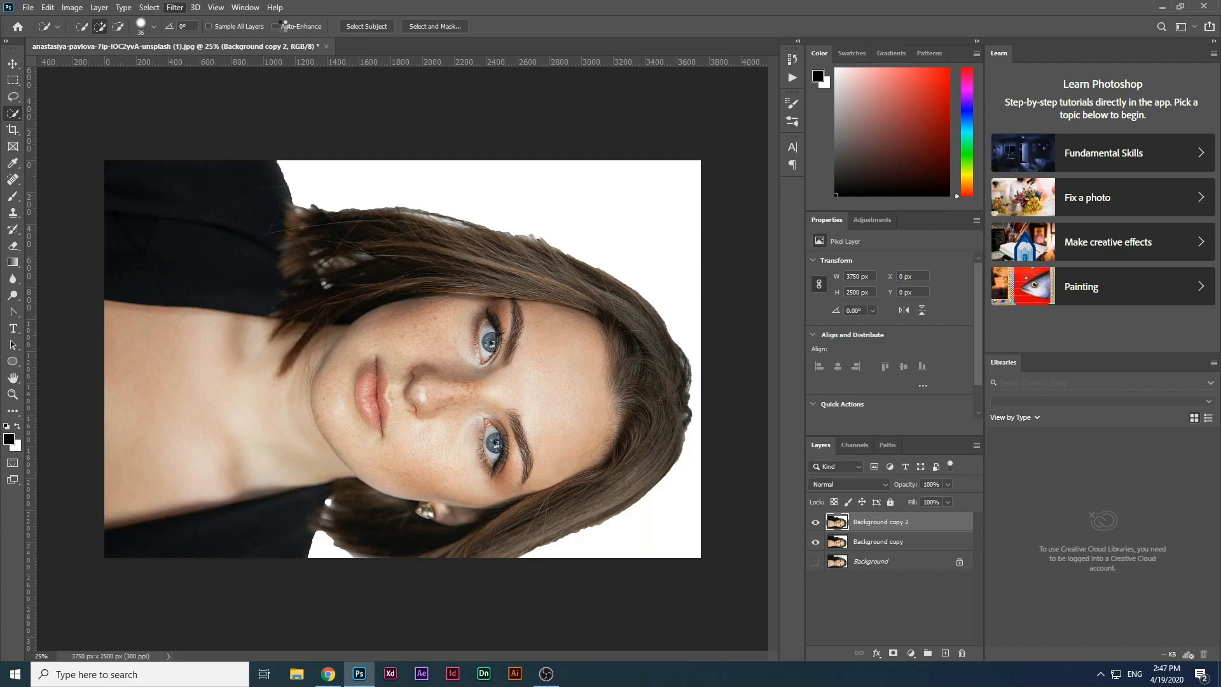
Step: Rotate the image back to its upright orientation
left_click(72, 7)
mouse_move(108, 124)
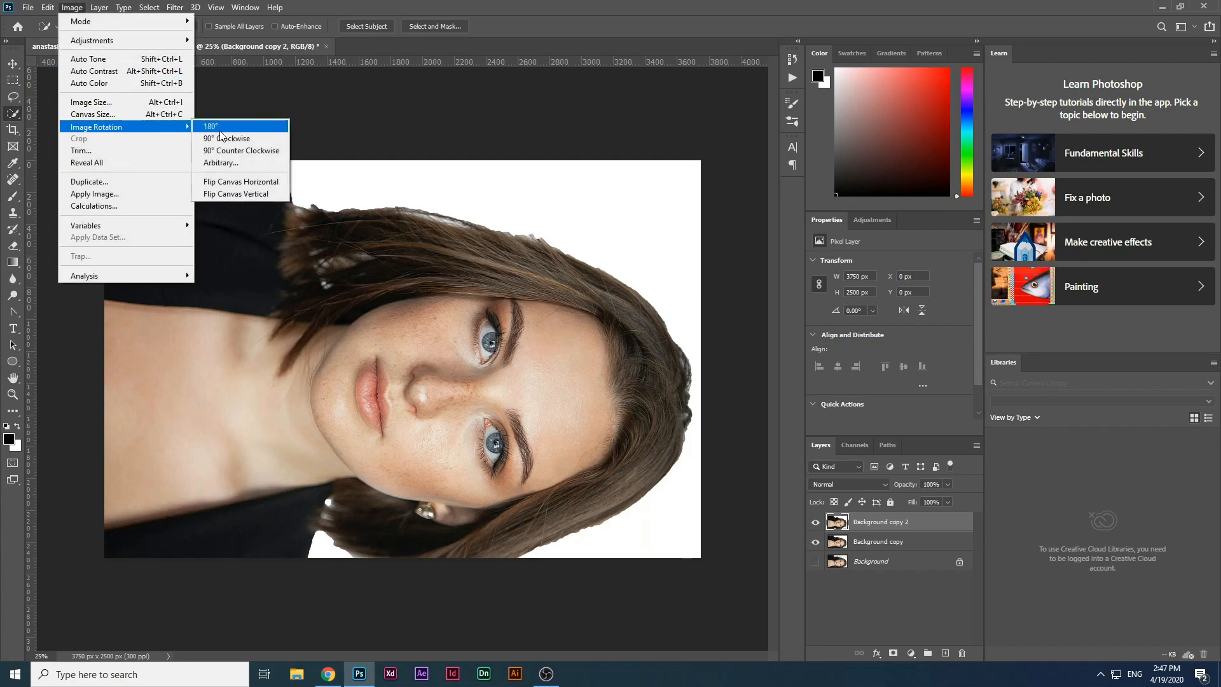
left_click(230, 139)
left_click(67, 7)
left_click(245, 139)
left_click(72, 7)
left_click(242, 153)
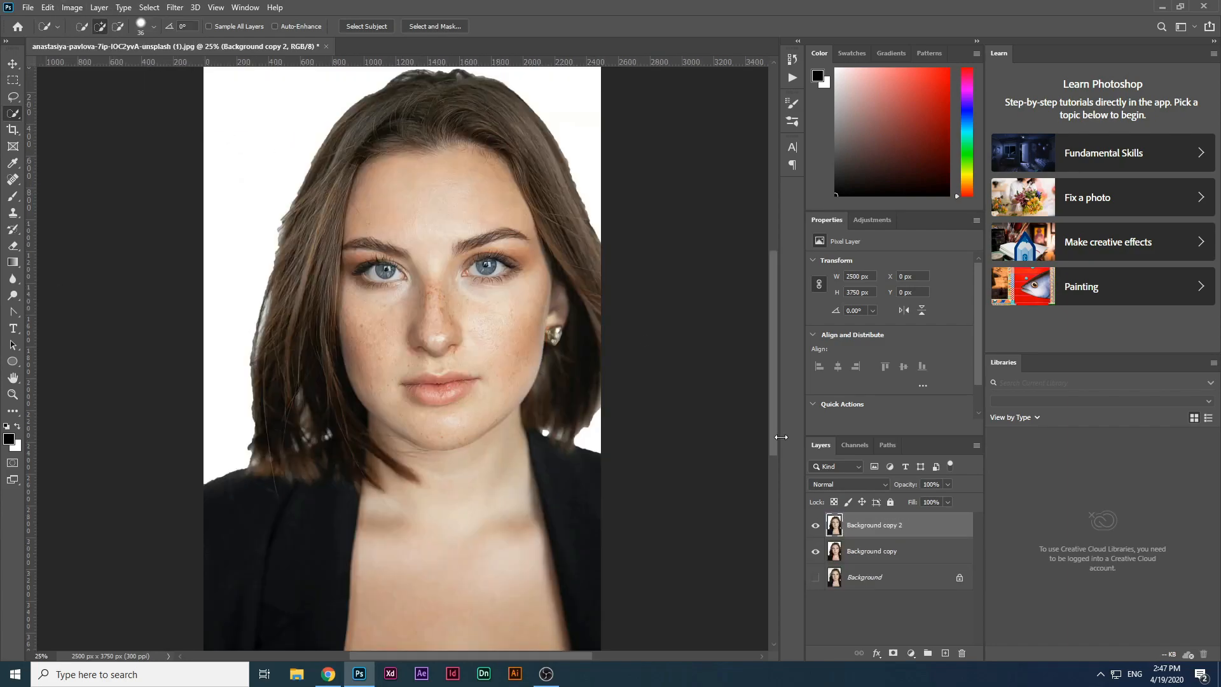
Step: Apply Smart Sharpen to the top layer again with amount 240% and radius 3.0 px
left_click(816, 526)
left_click(175, 7)
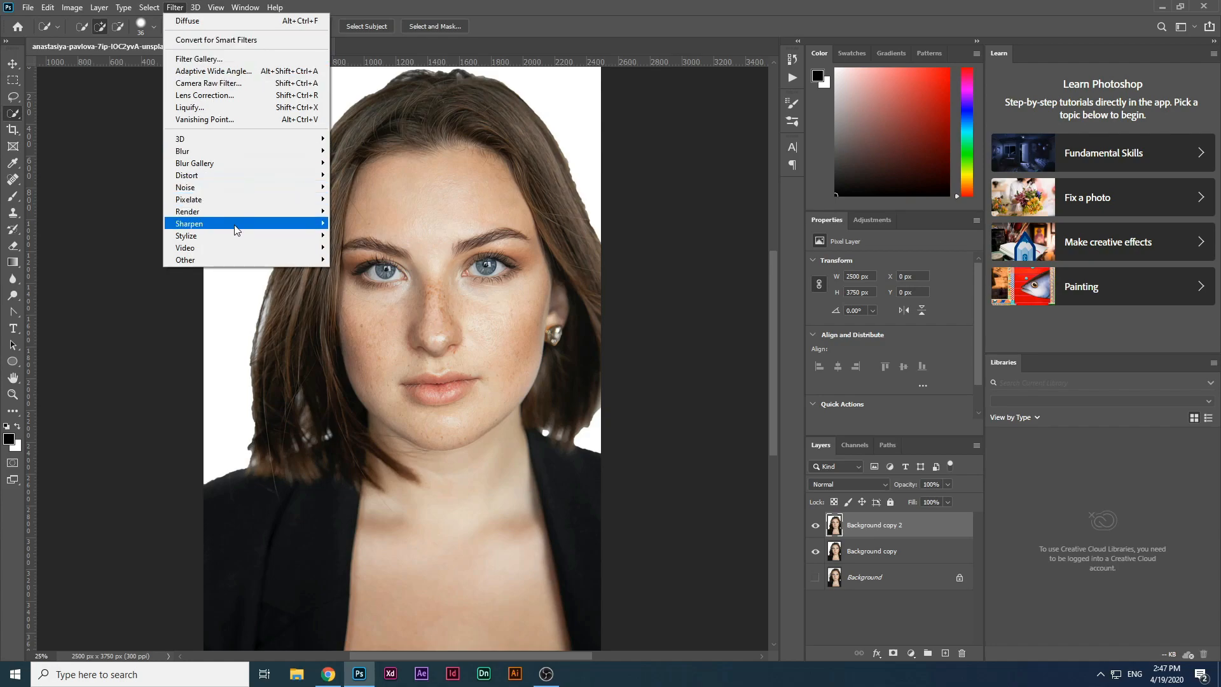
mouse_move(235, 224)
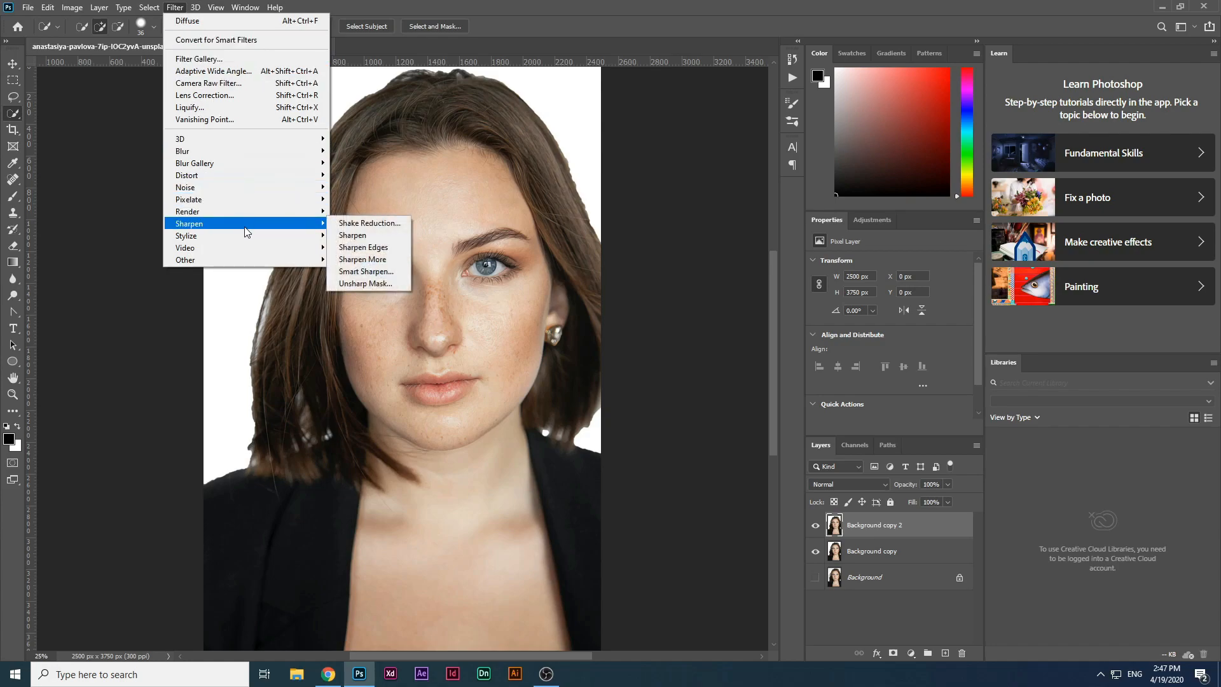
left_click(381, 278)
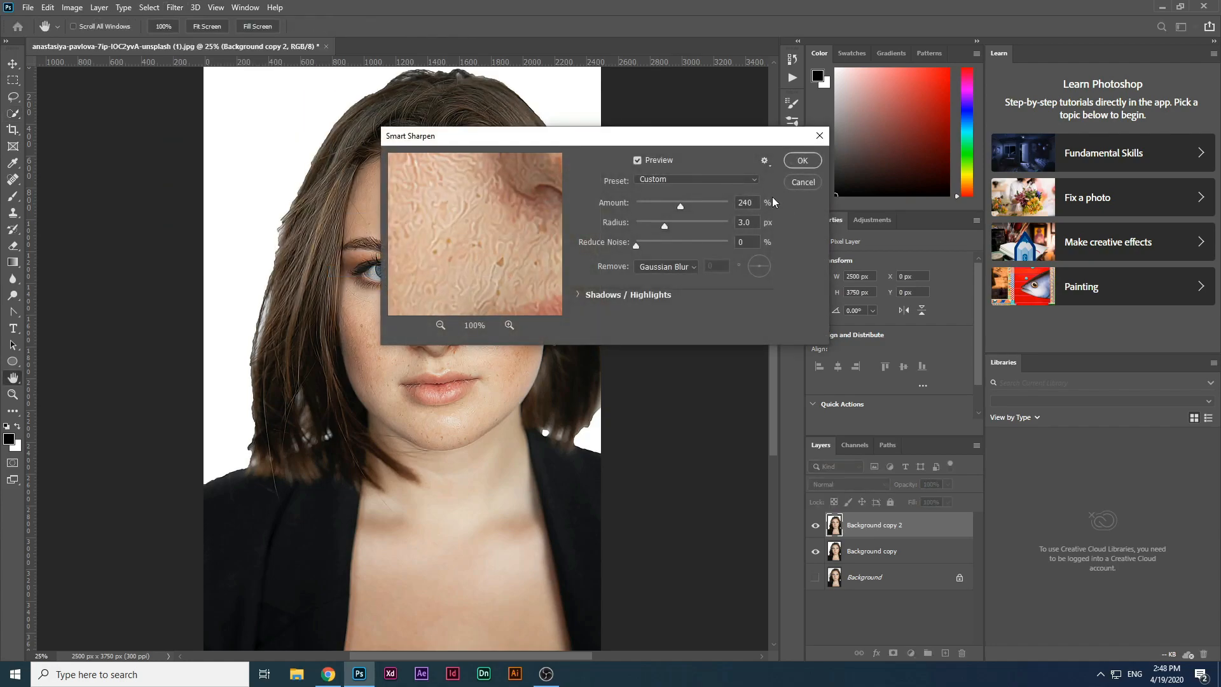
left_click(802, 161)
key("w")
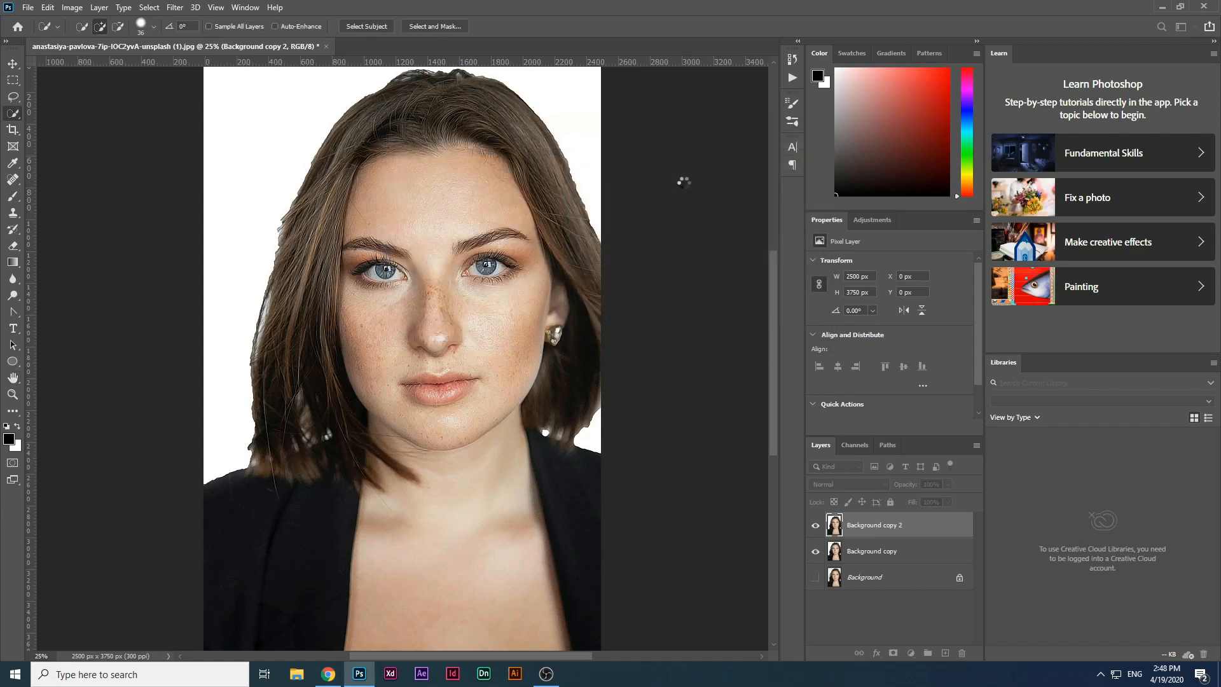
Step: Apply the Diffuse filter in Anisotropic mode to the top layer
left_click(176, 6)
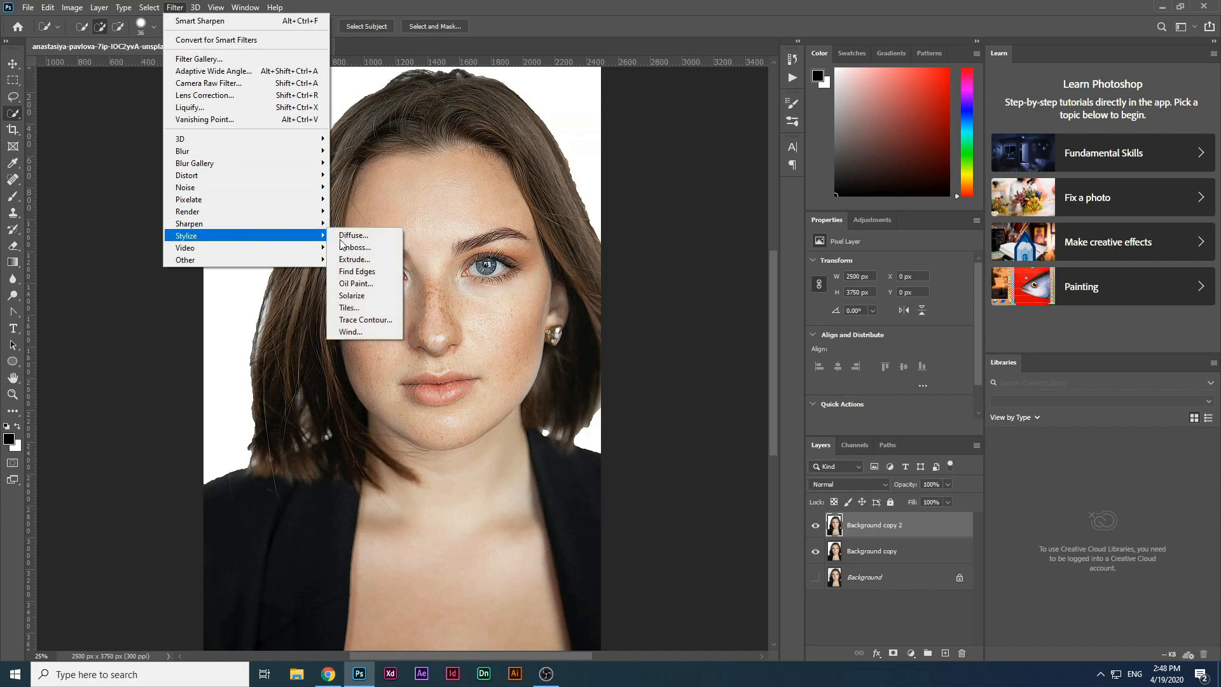
left_click(354, 236)
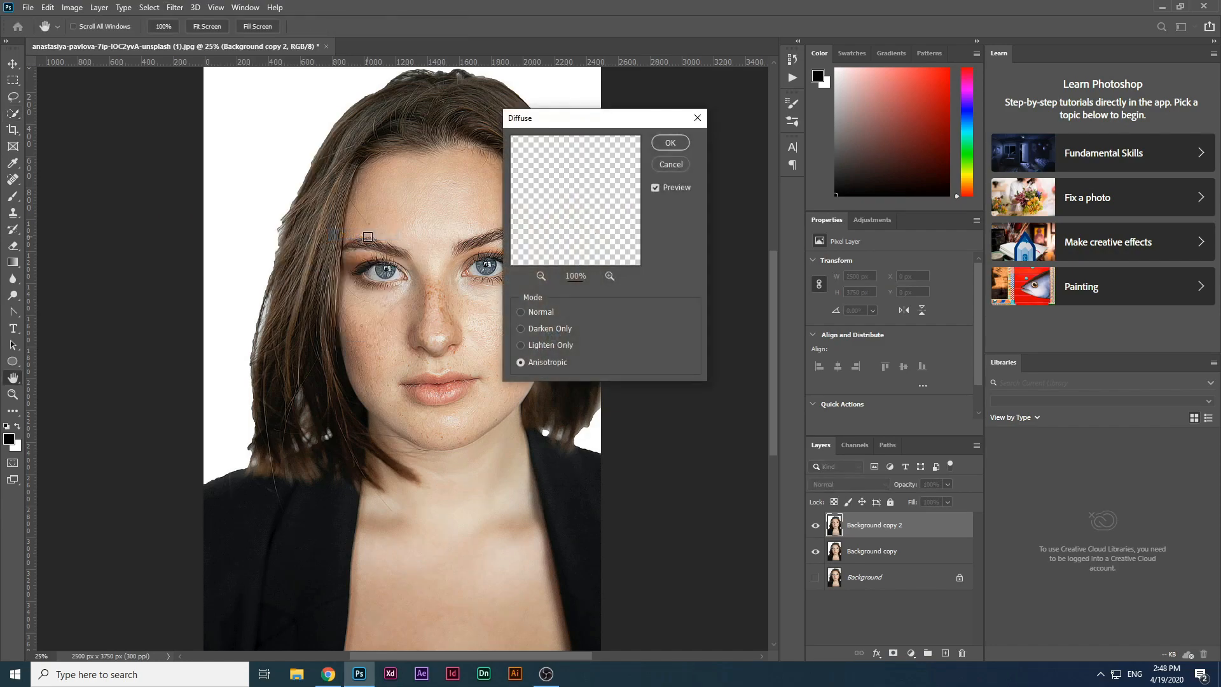
left_click(672, 144)
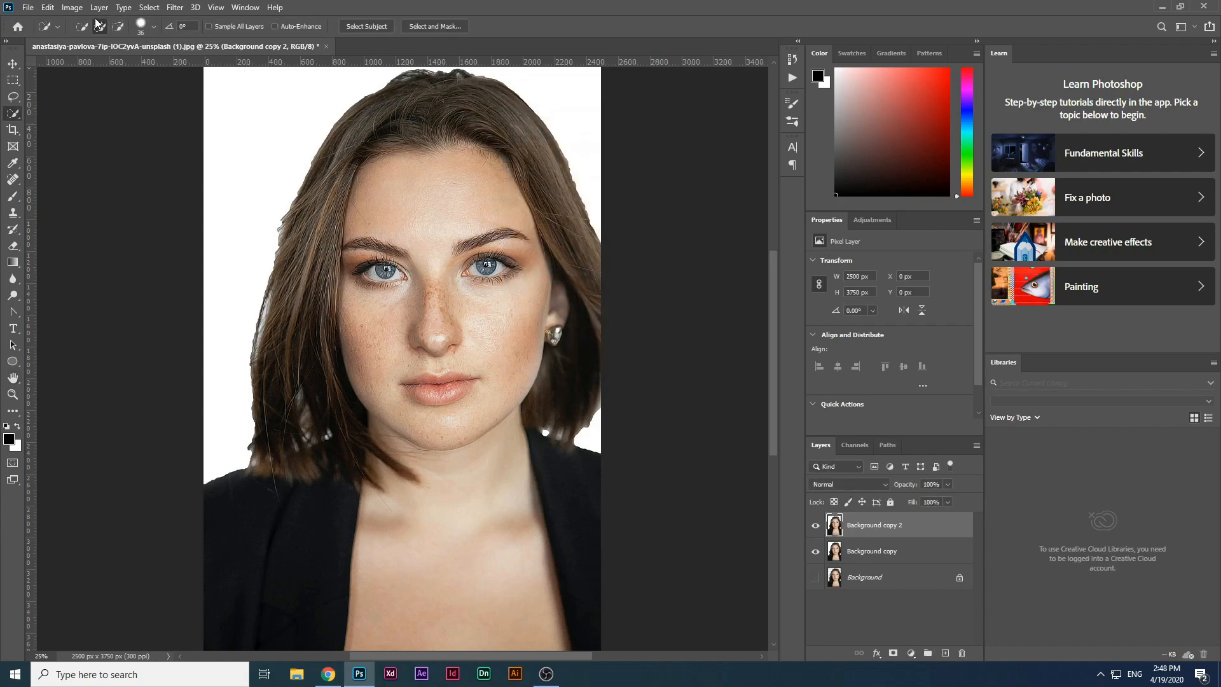
Step: Rotate the image 90° clockwise four times in succession until it stands upright again
left_click(71, 7)
mouse_move(127, 115)
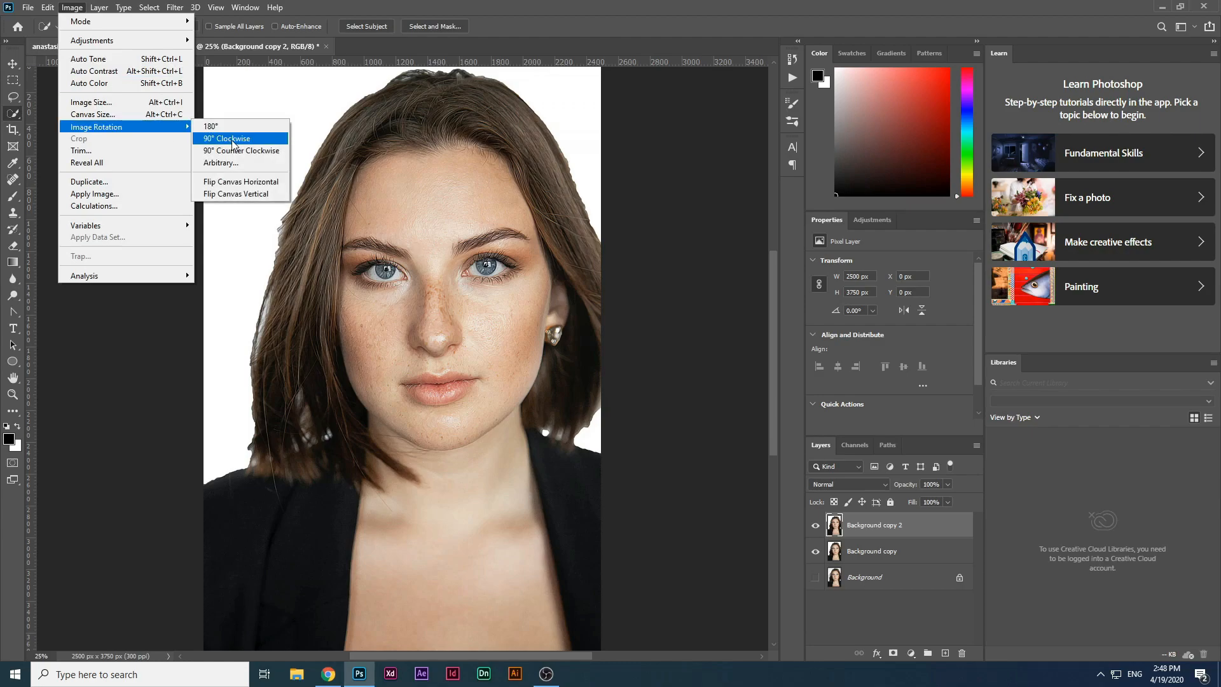
left_click(233, 142)
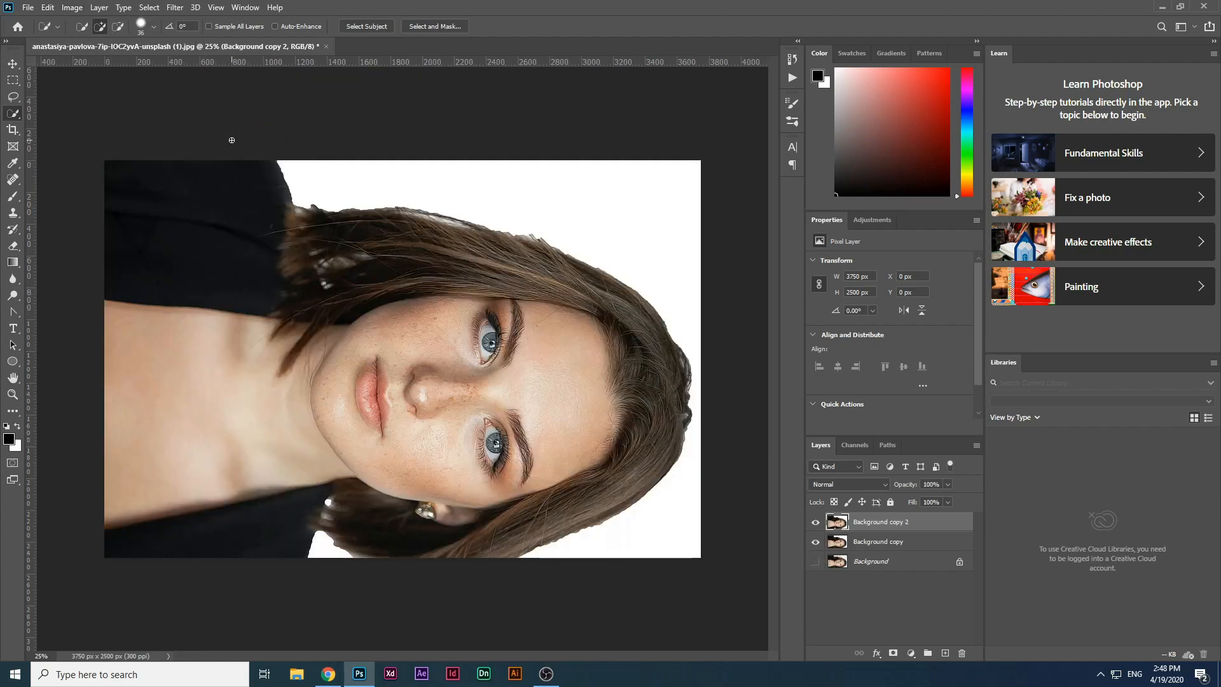
left_click(68, 9)
mouse_move(127, 127)
left_click(235, 134)
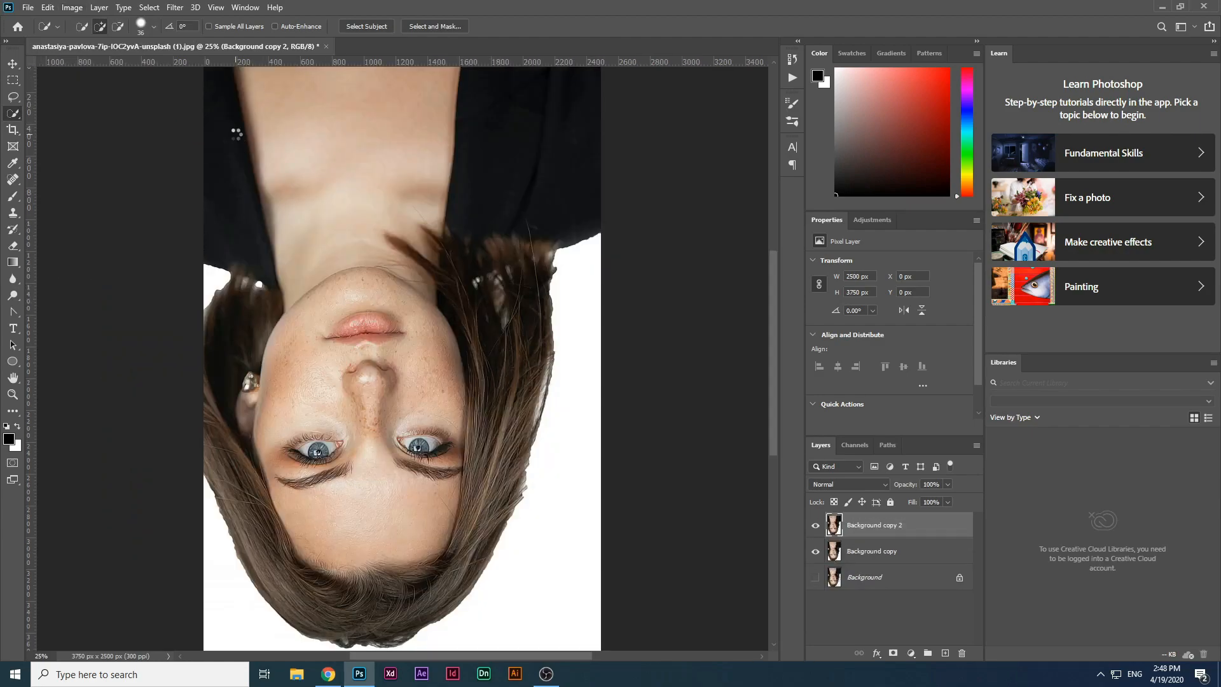
left_click(72, 7)
left_click(235, 139)
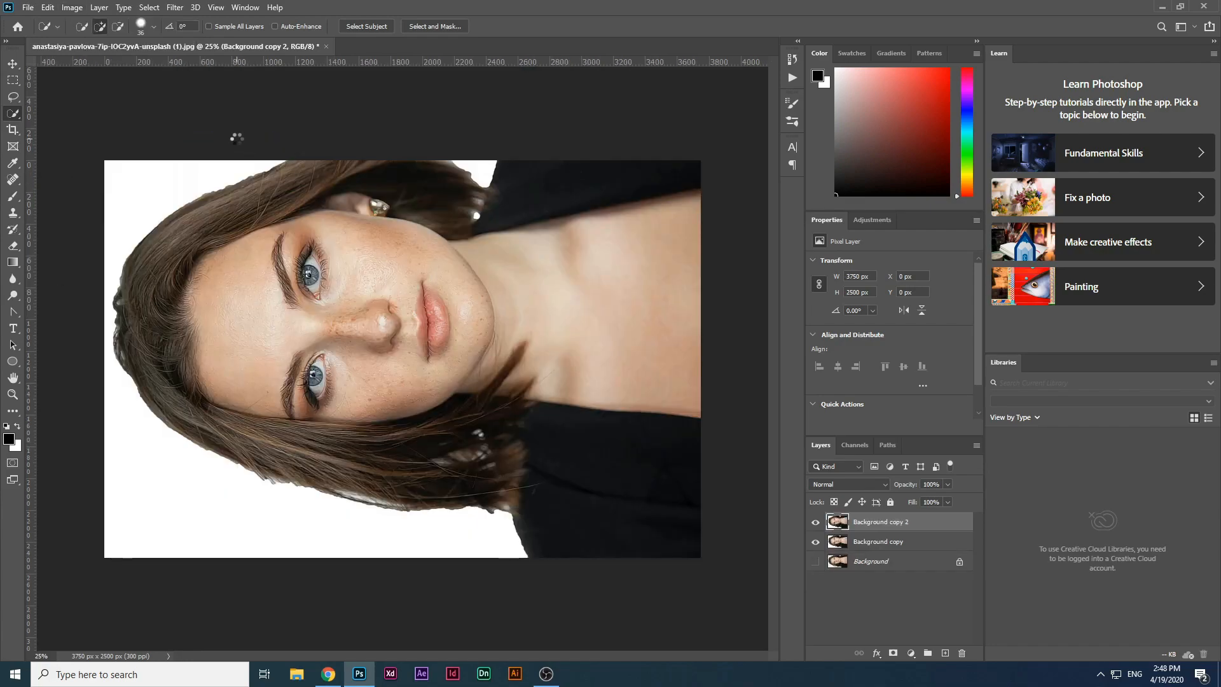
left_click(72, 7)
mouse_move(127, 125)
left_click(235, 137)
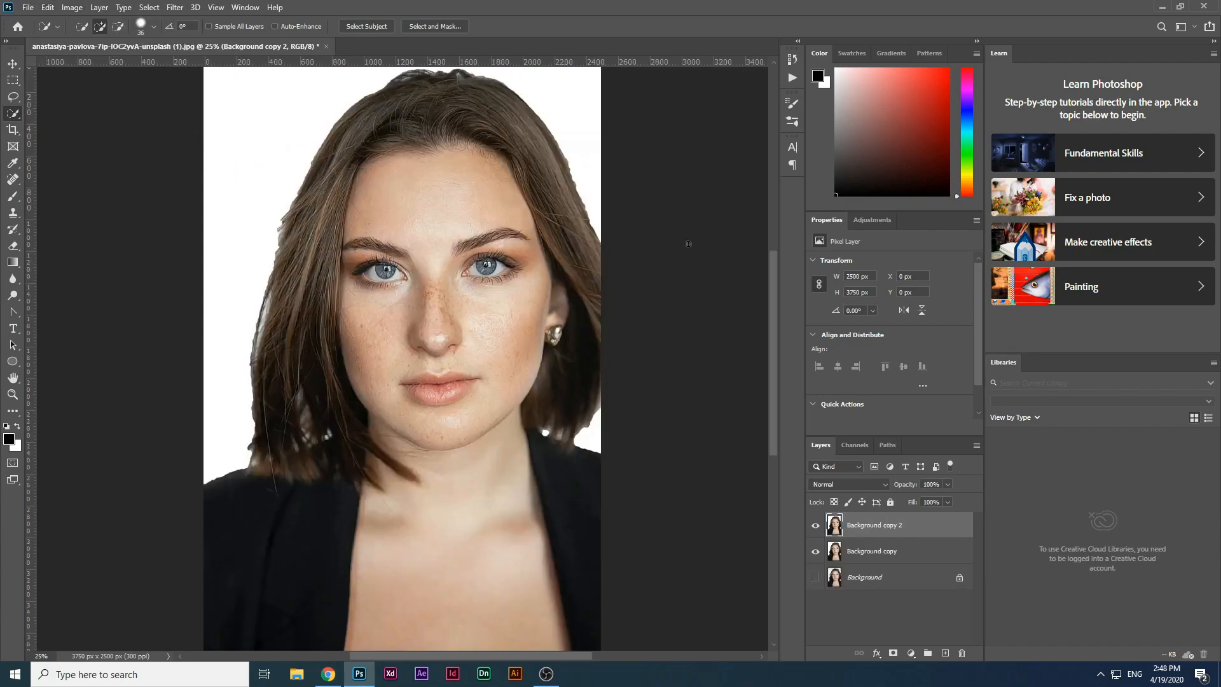
Step: Delete the Background copy layer and select Background copy 2
left_click(817, 527)
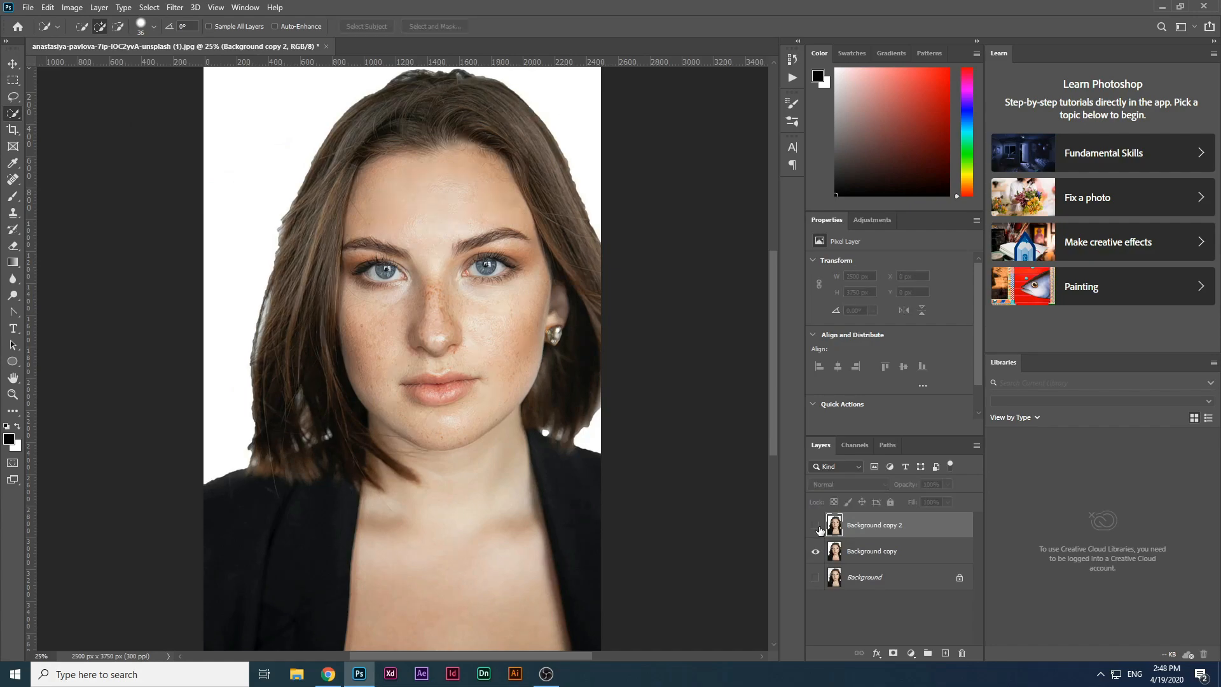
left_click(815, 525)
left_click_drag(881, 558, 962, 653)
left_click(873, 527)
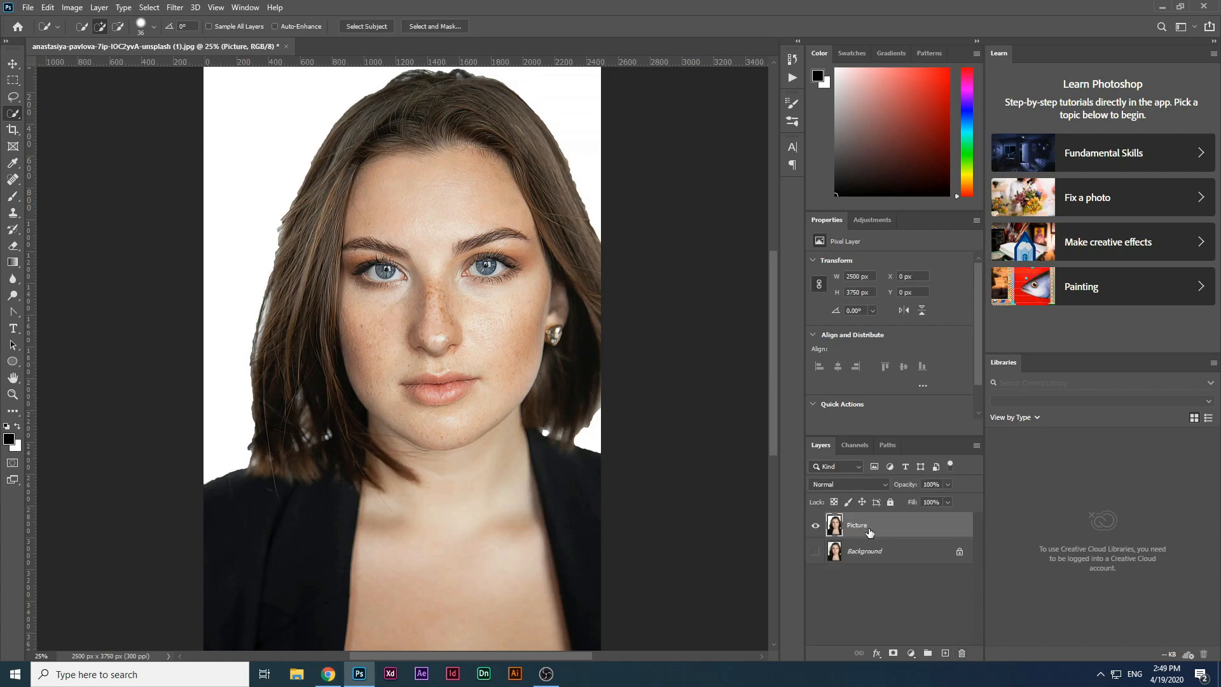
Step: Convert the top layer into a smart object
right_click(869, 528)
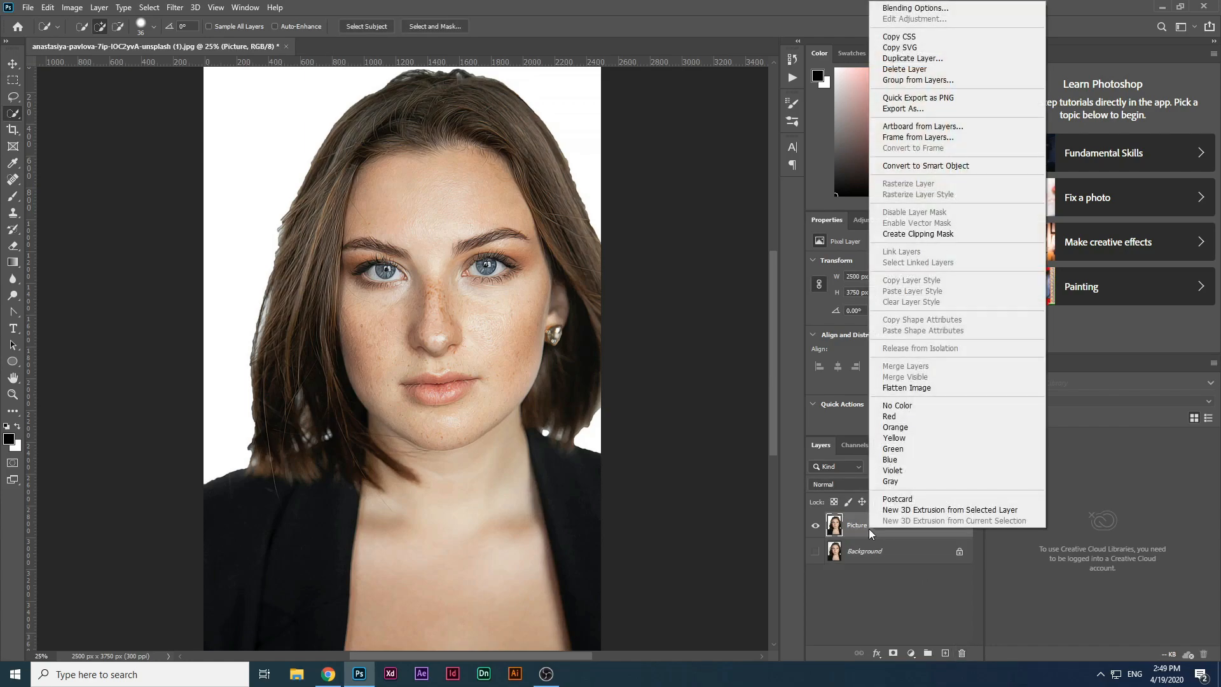
left_click(932, 168)
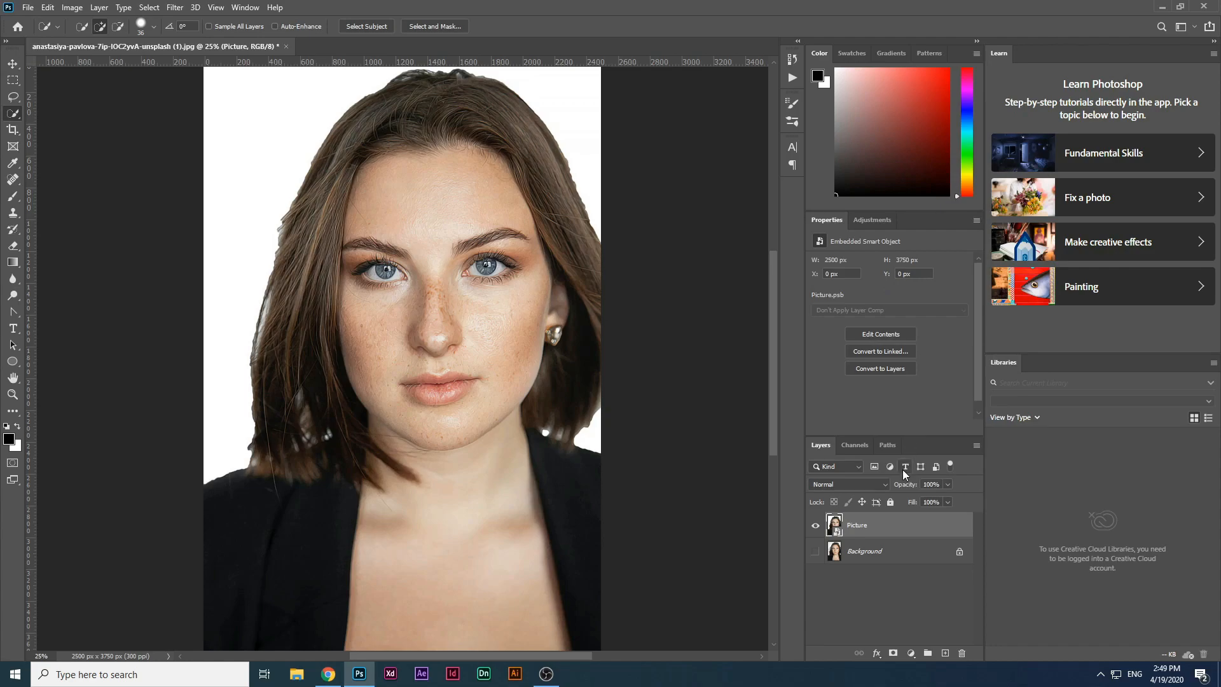
Step: Duplicate the Picture smart object twice and rename the middle copy Layer 1
key("ctrl+j")
key("ctrl+j")
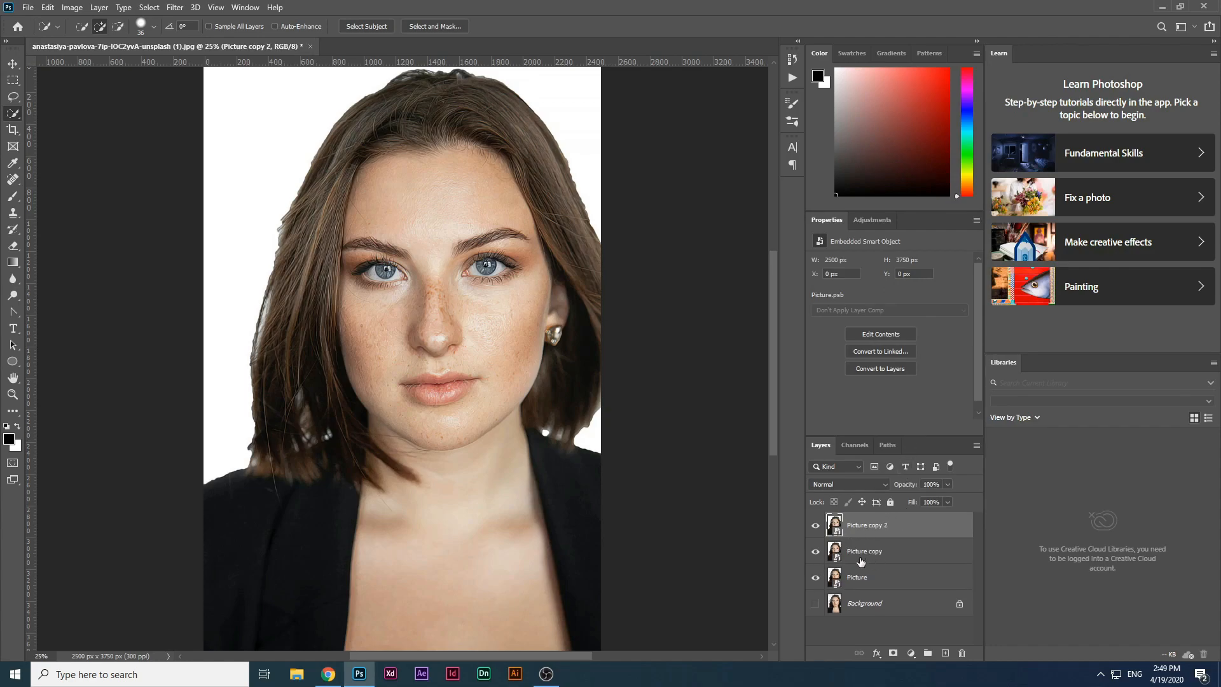
double_click(884, 552)
type("L")
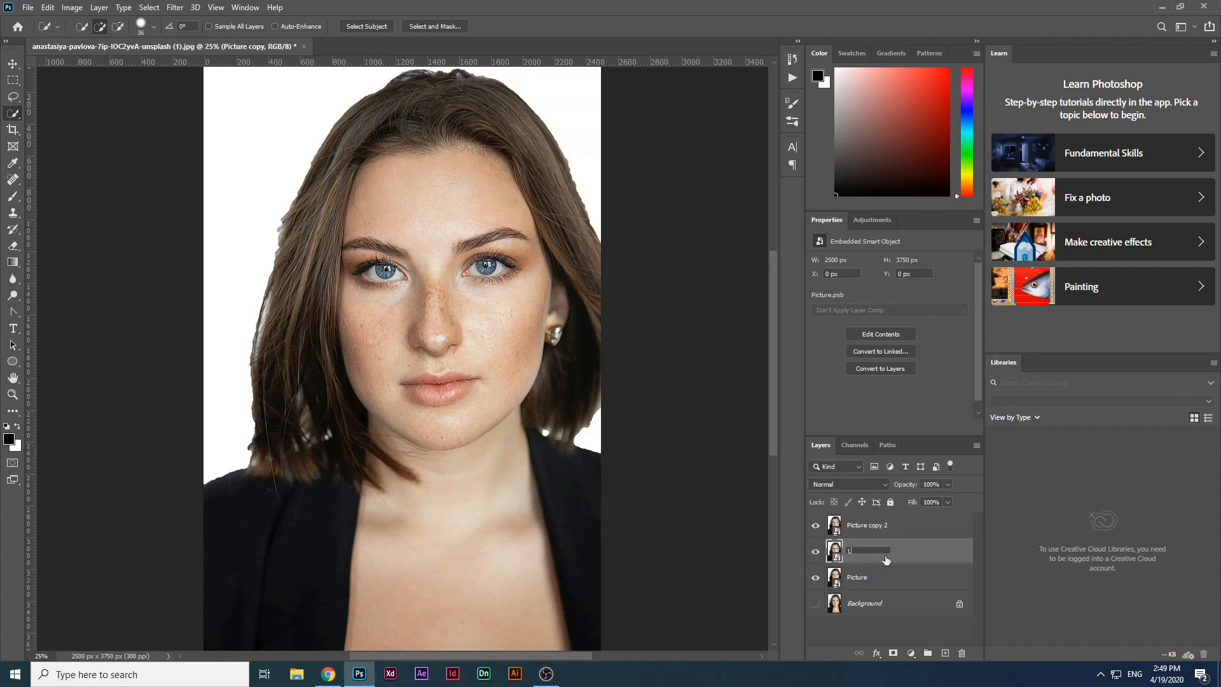
type("ayer 1")
key("Return")
Step: Rename the top copy High pass
double_click(888, 533)
type("High pass")
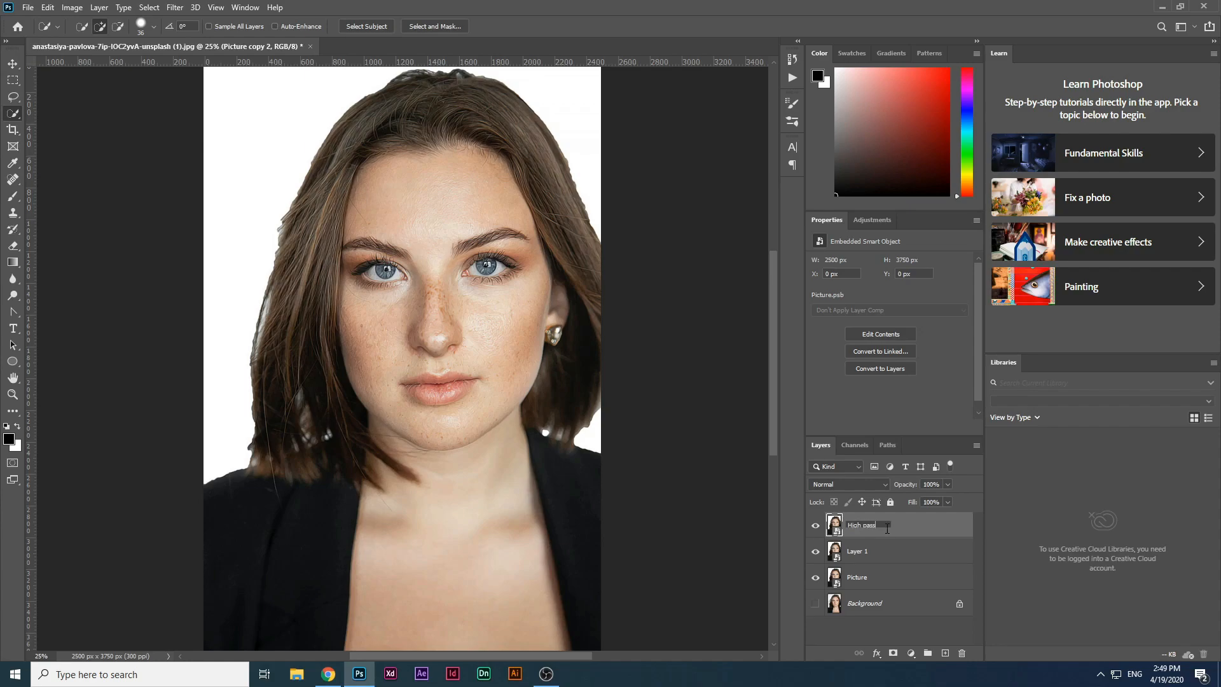
key("Return")
Step: Hide Layer 1 and apply the Filter Gallery Cutout effect to the Picture layer with Edge Simplicity 5
left_click(815, 551)
left_click(868, 586)
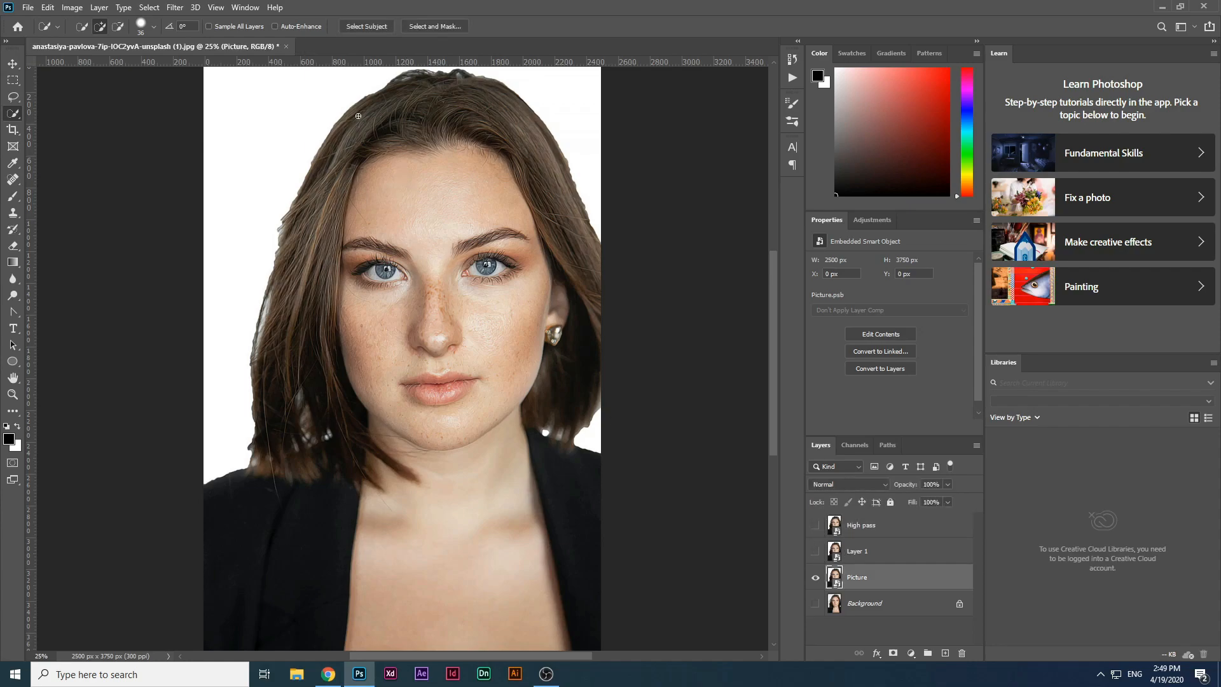
left_click(175, 7)
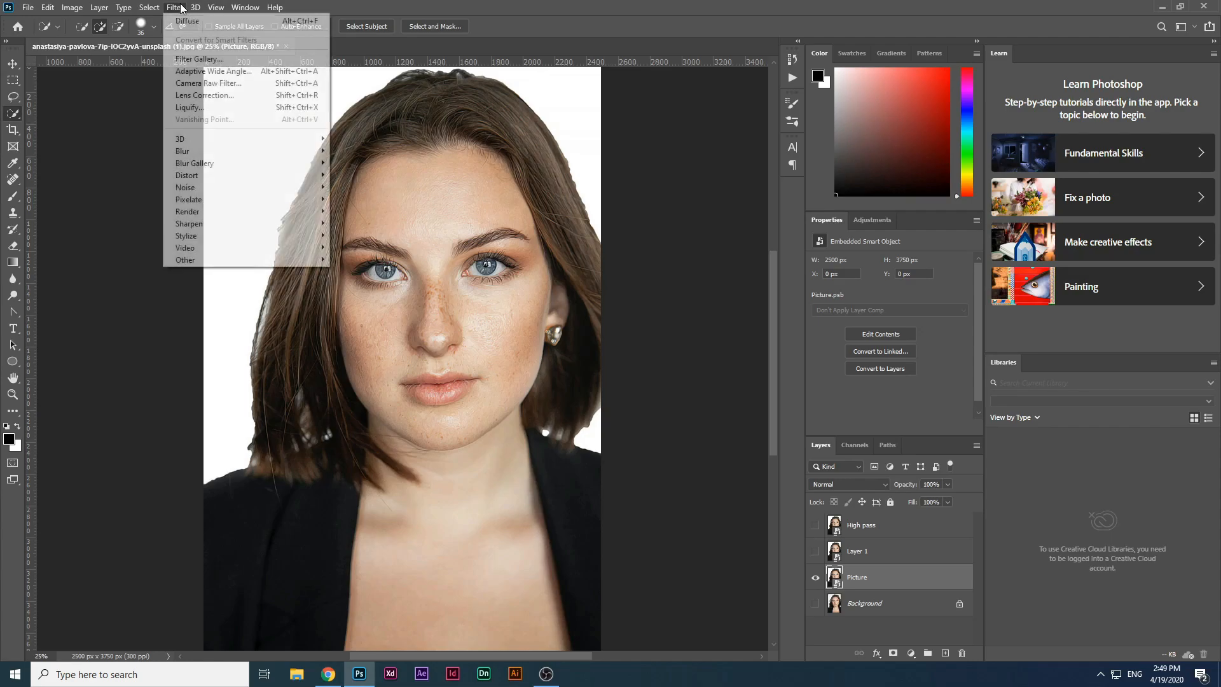
left_click(201, 59)
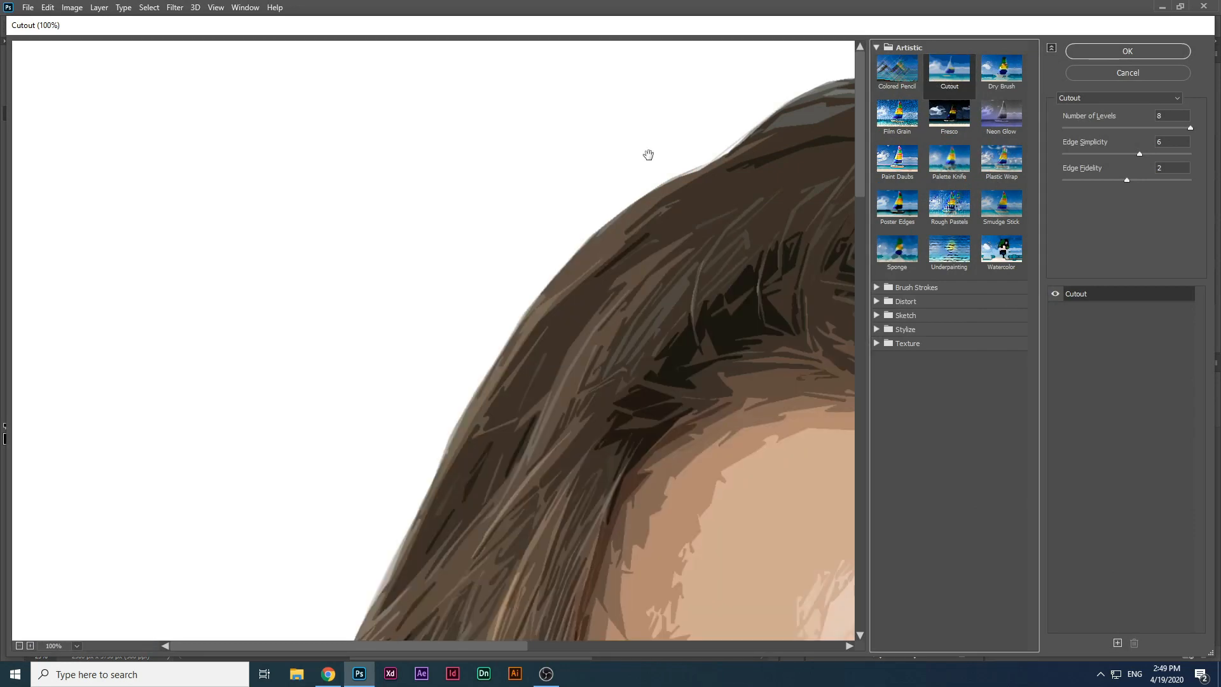
key("ctrl+minus")
key("ctrl+minus")
key("ctrl+minus")
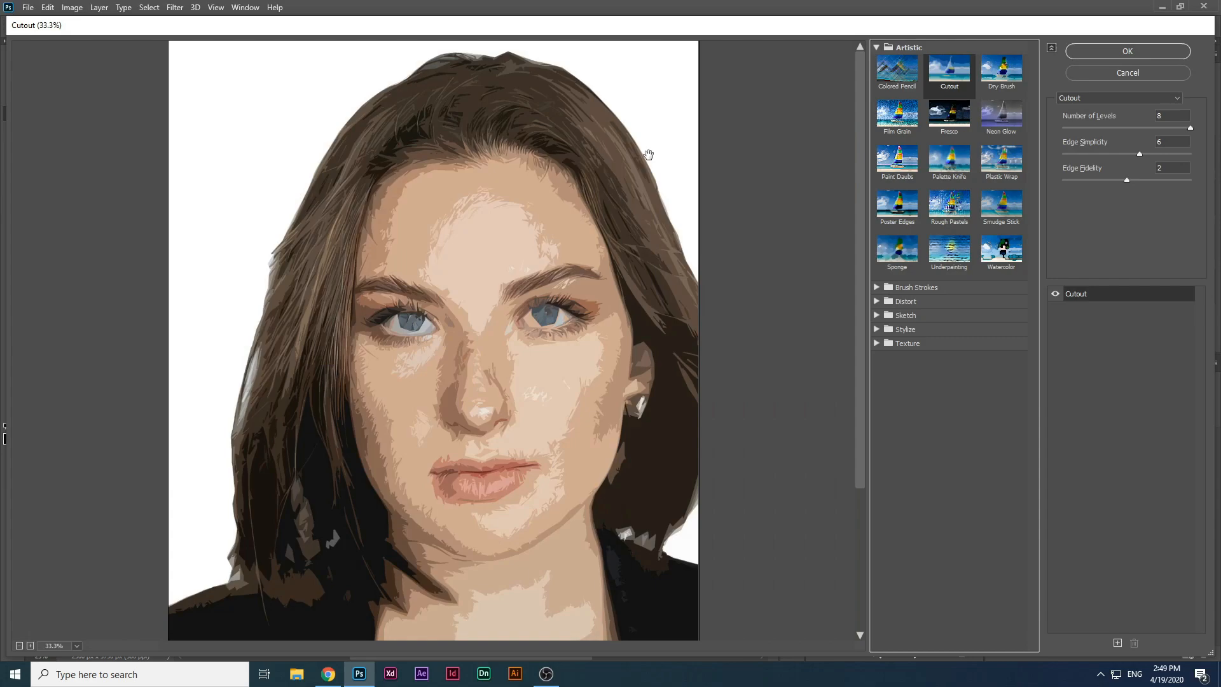
left_click_drag(1180, 143, 1097, 144)
type("5")
key("Return")
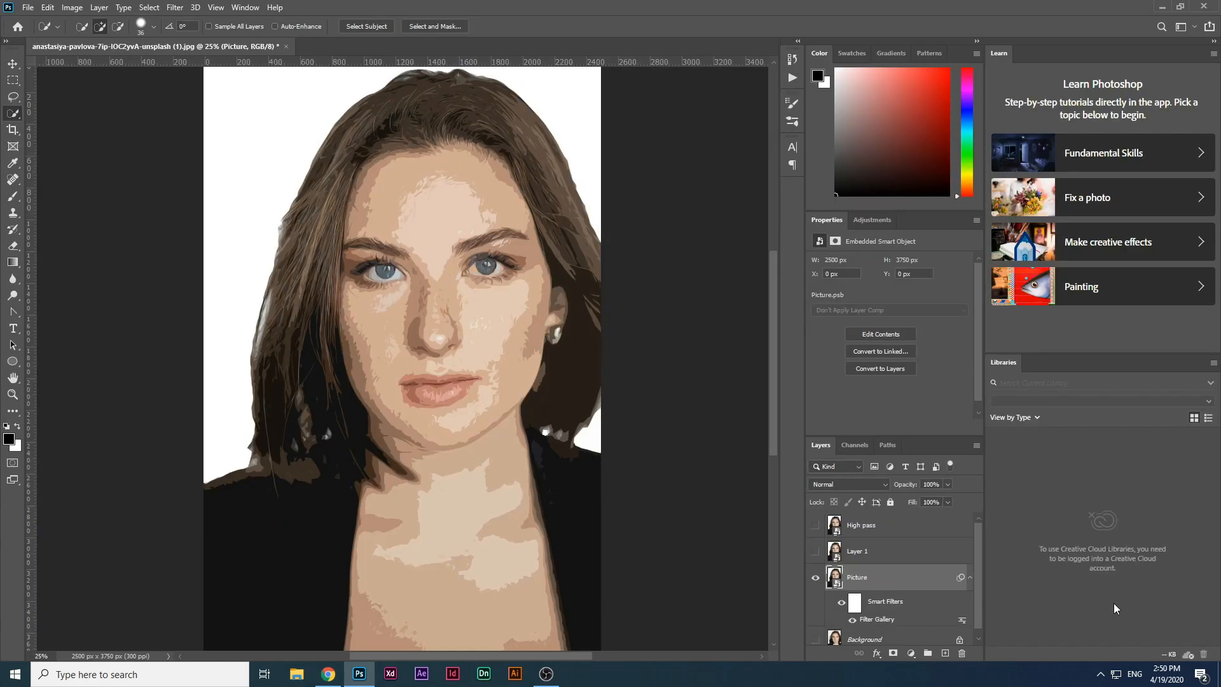
Step: Apply Unsharp Mask to the Picture layer, adjusting the amount and setting the radius to 2 pixels
left_click(185, 10)
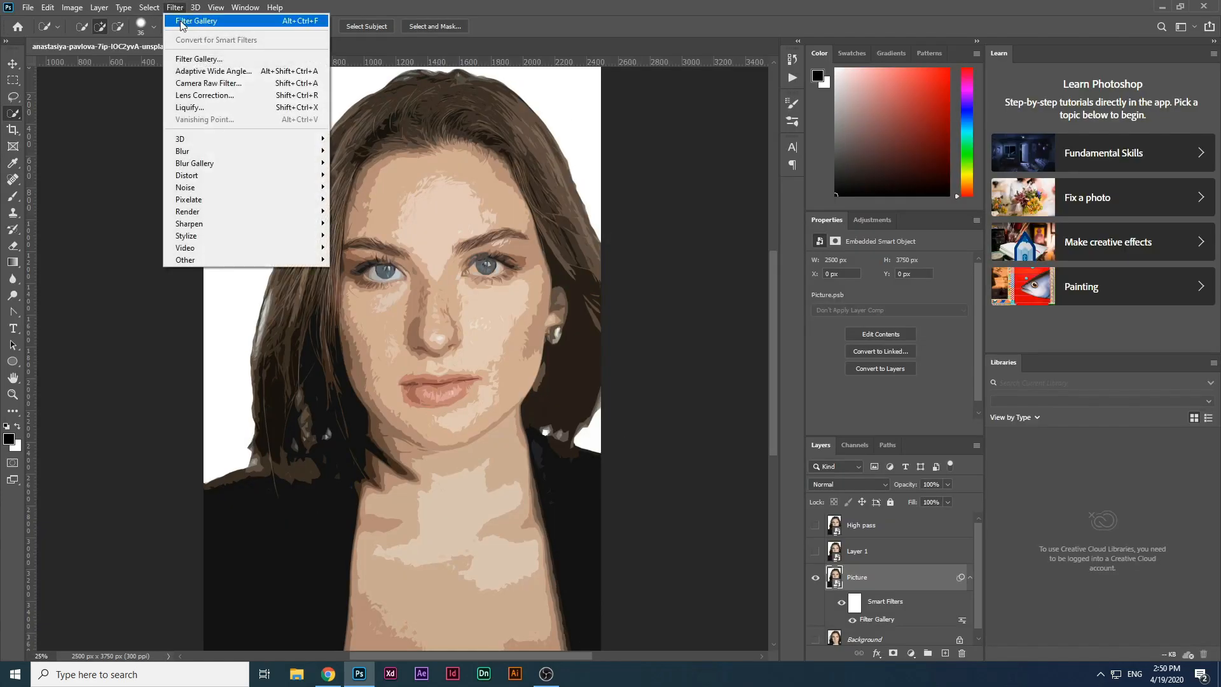
mouse_move(243, 226)
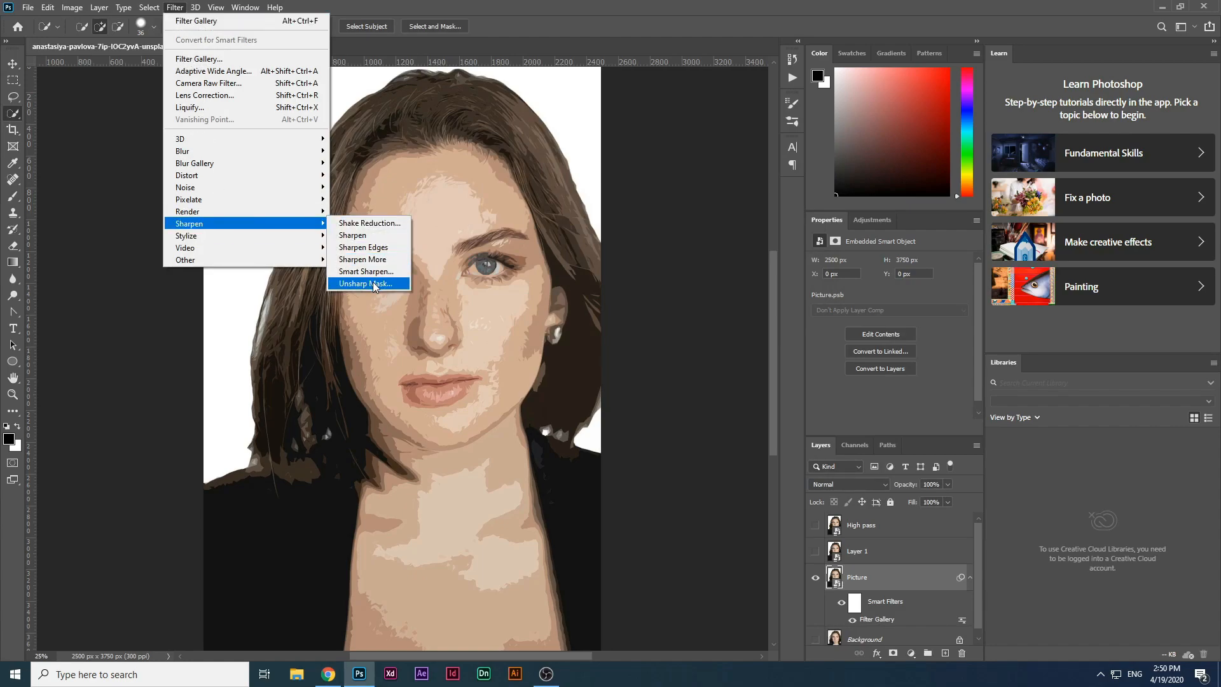
left_click(374, 283)
type("100")
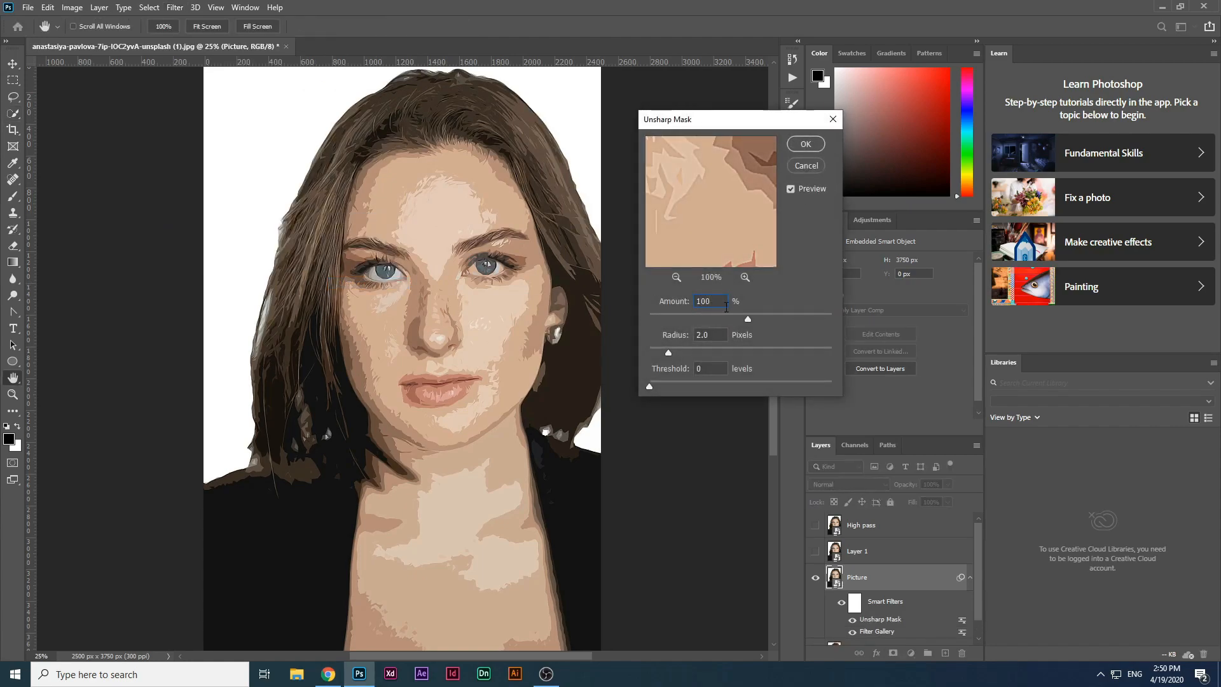
left_click_drag(752, 320, 760, 323)
left_click_drag(765, 323, 772, 325)
key("Up")
key("Tab")
type("2")
left_click(806, 145)
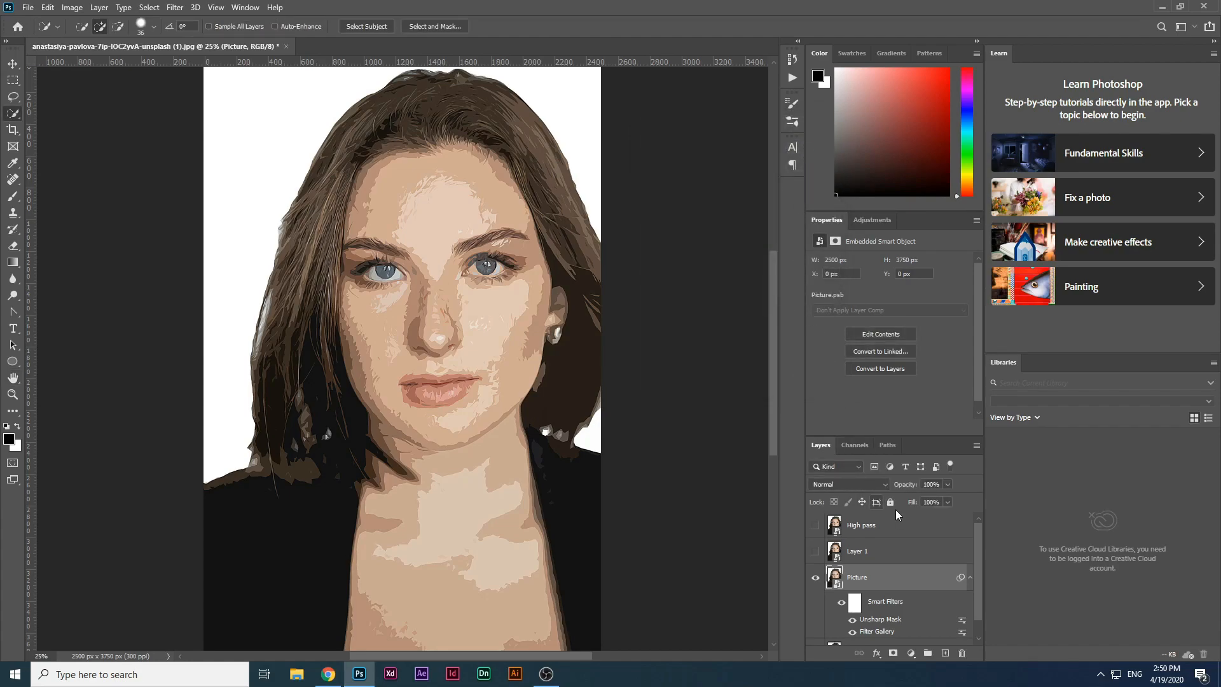
Step: Show and select Layer 1, then apply the Filter Gallery Cutout effect with Edge Simplicity 6
left_click(815, 550)
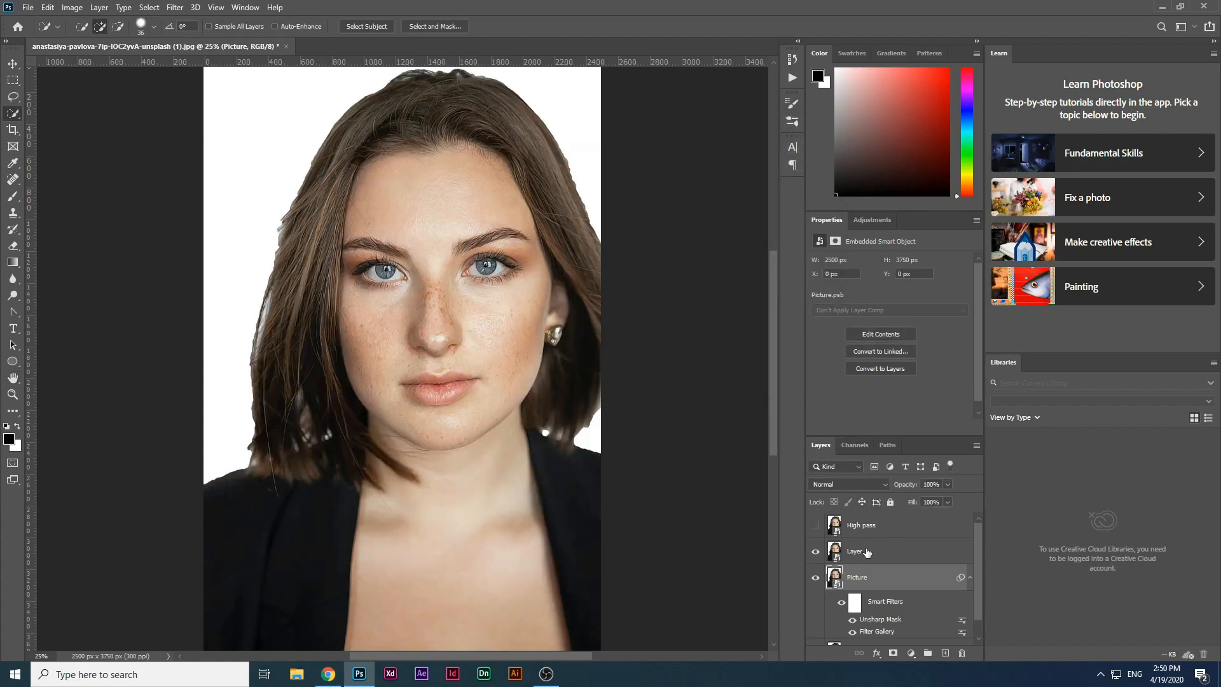
left_click(867, 552)
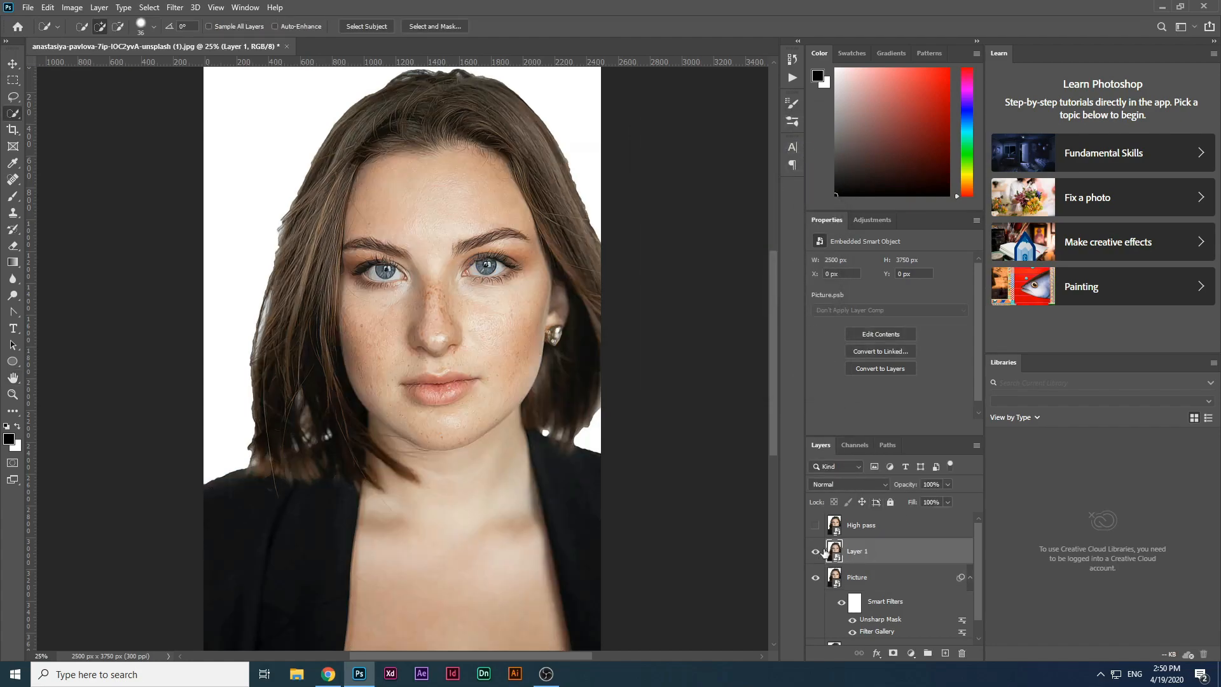
left_click(183, 8)
key("Escape")
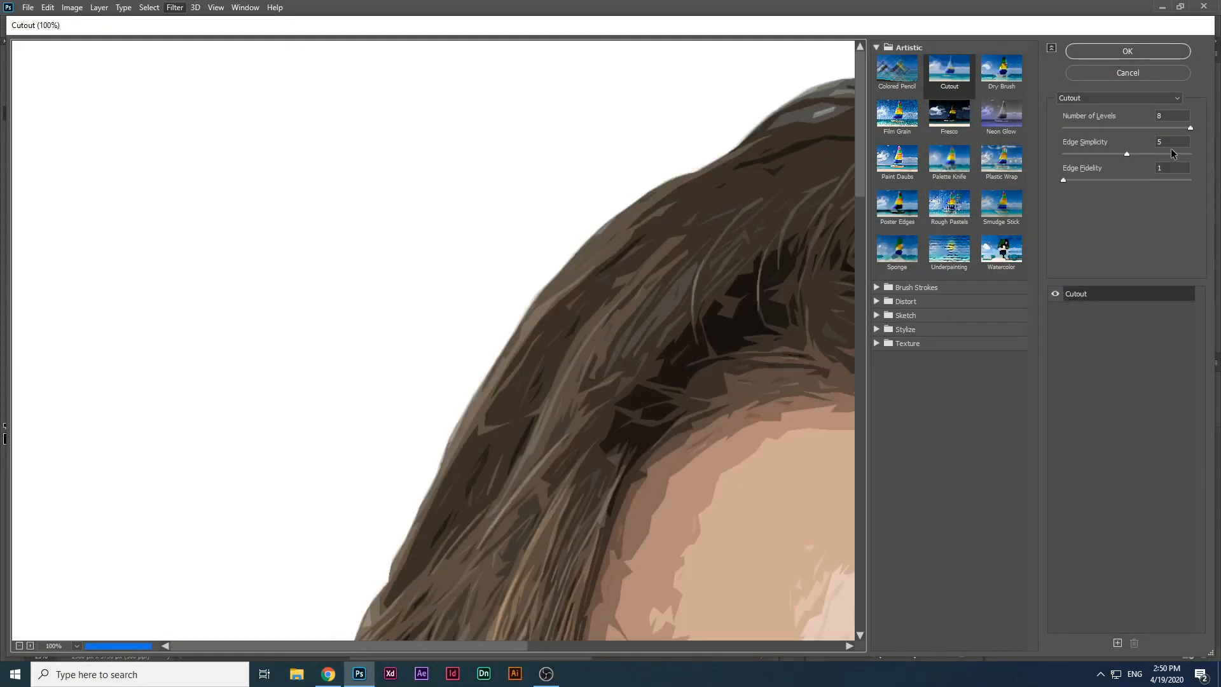
left_click_drag(1172, 143, 1104, 156)
type("6")
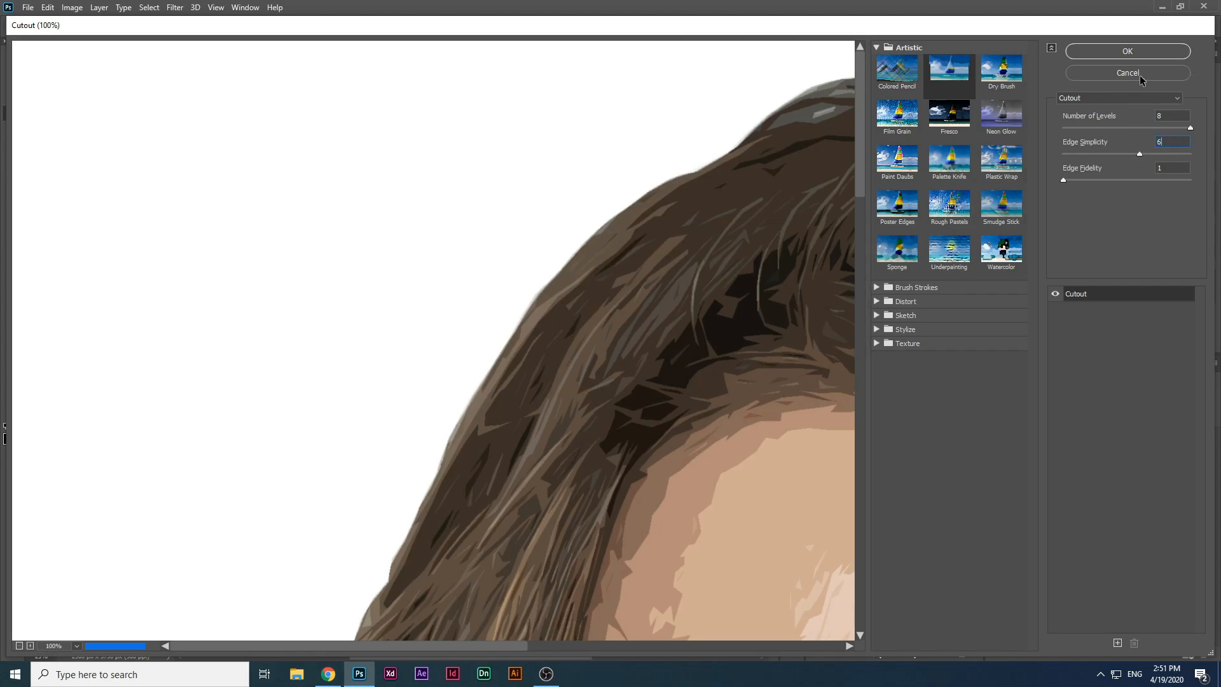
left_click(1136, 52)
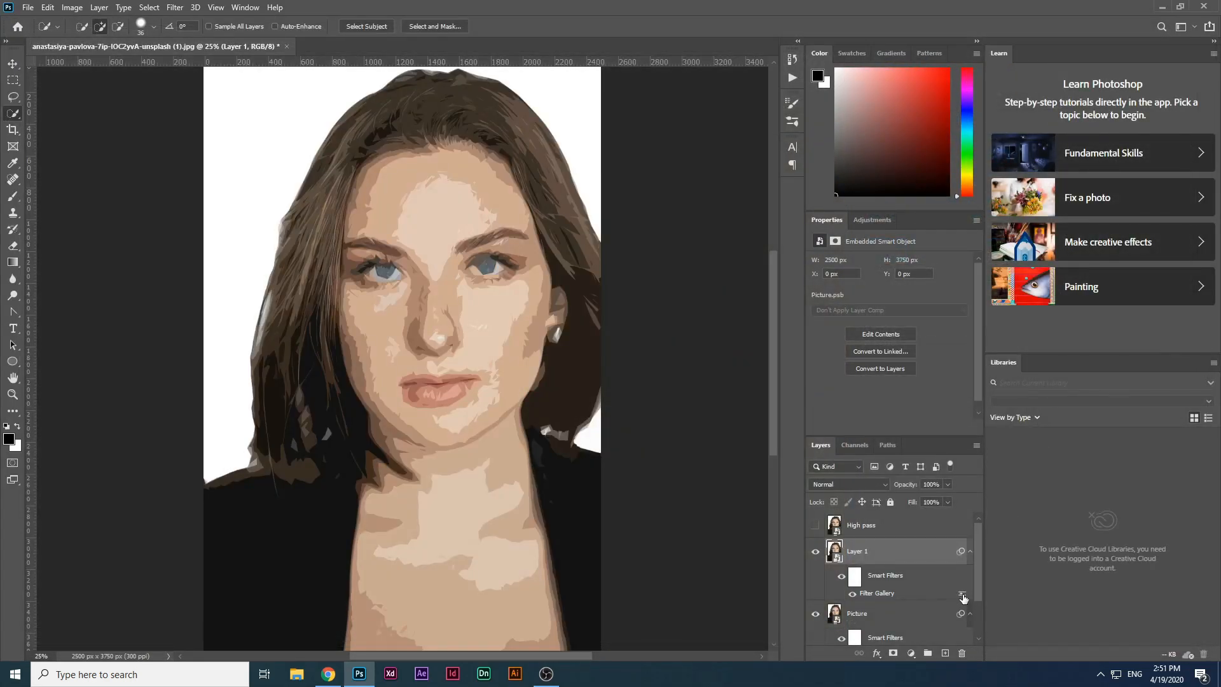
Step: Set the blending opacity of Layer 1's Filter Gallery smart filter to 35%
double_click(961, 596)
type("35")
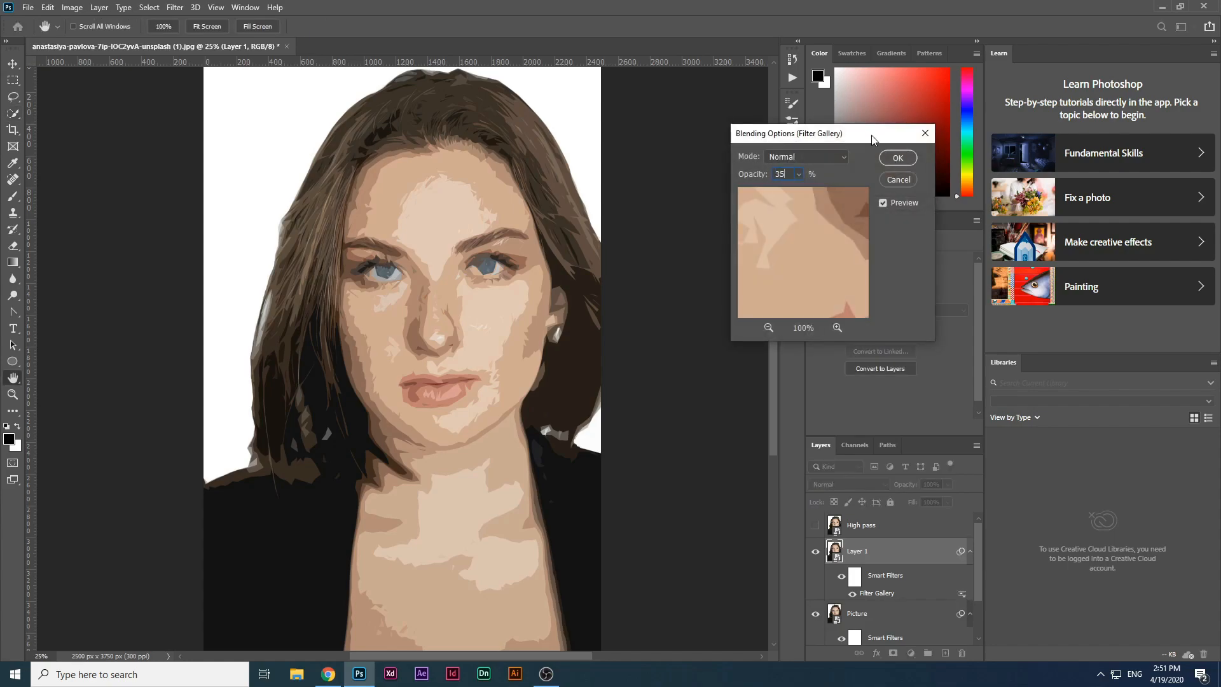
left_click(898, 158)
Step: Apply another Filter Gallery Cutout effect to Layer 1 with the same settings
left_click(175, 7)
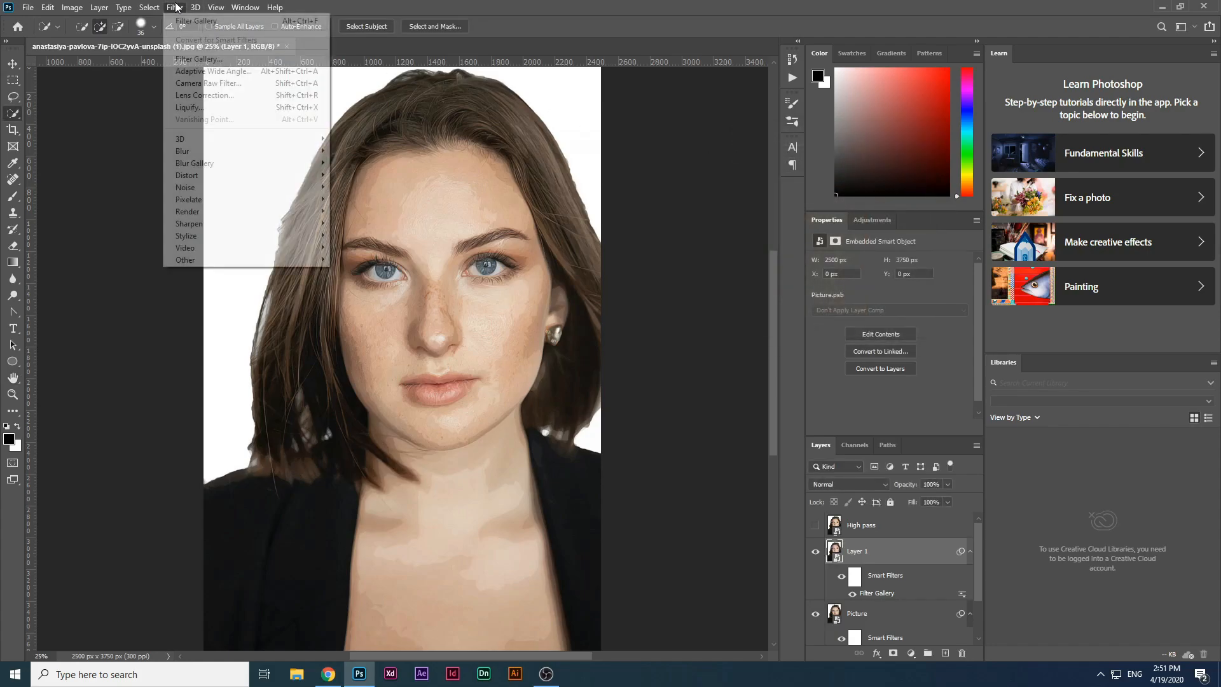
left_click(190, 58)
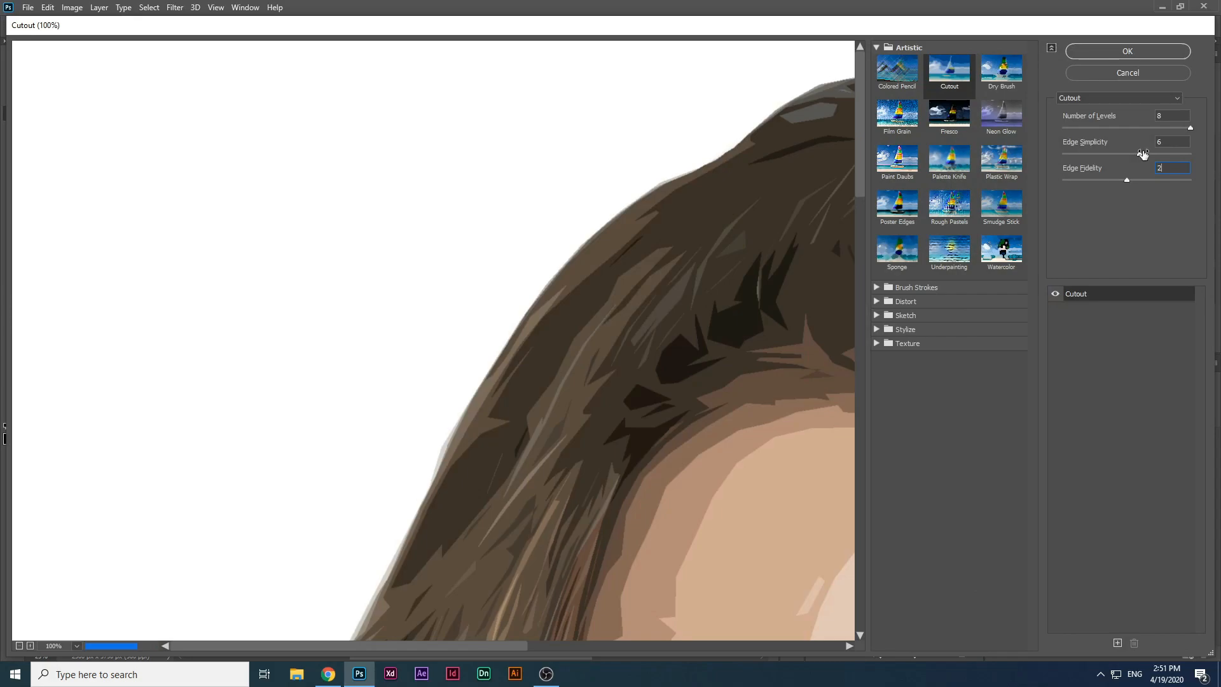
left_click(1151, 55)
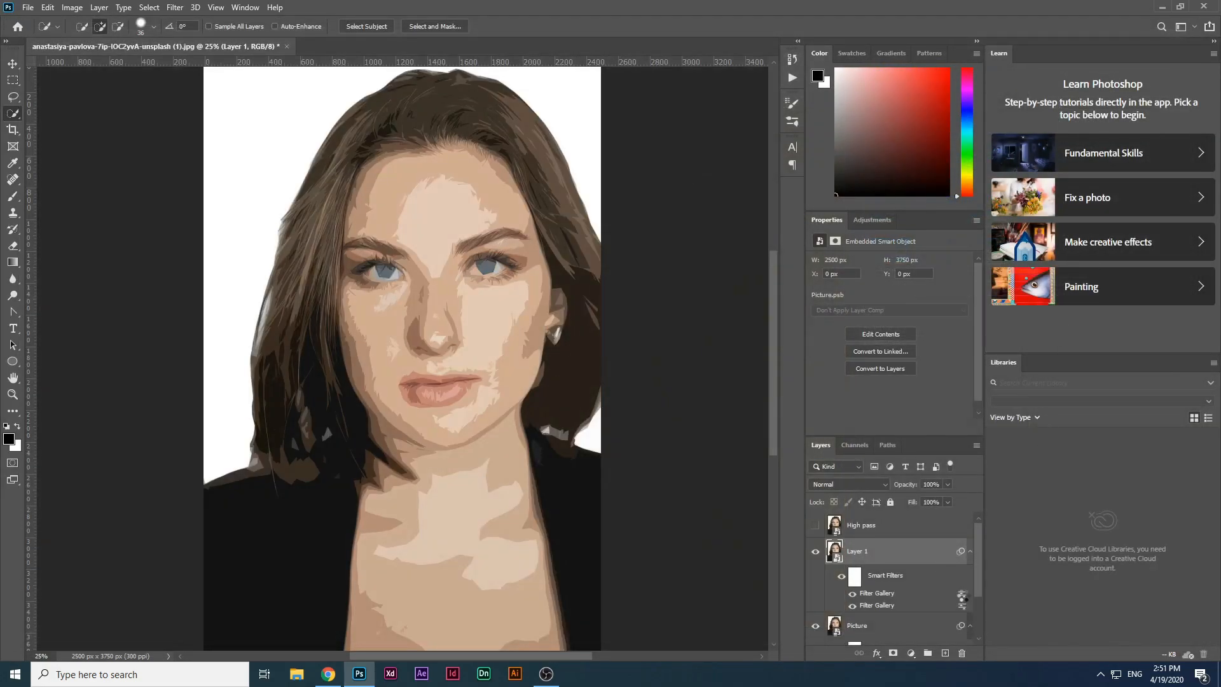
Step: Set the blending opacity of Layer 1's second Filter Gallery smart filter to 35%
double_click(962, 595)
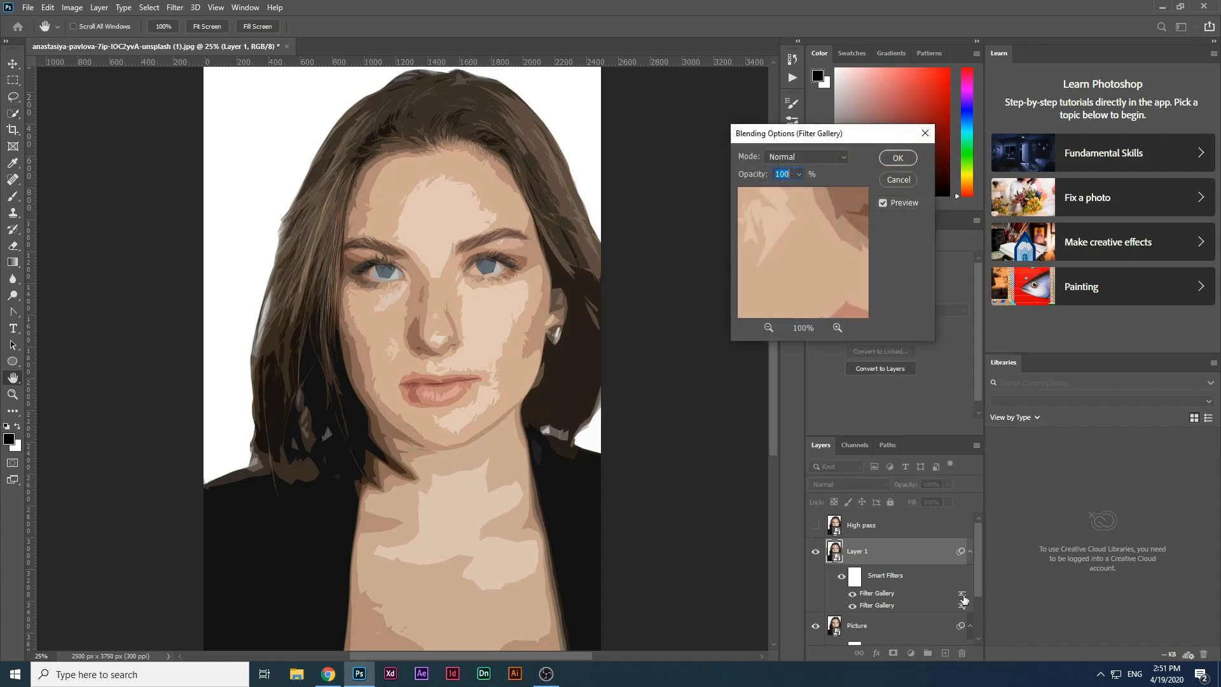
type("35")
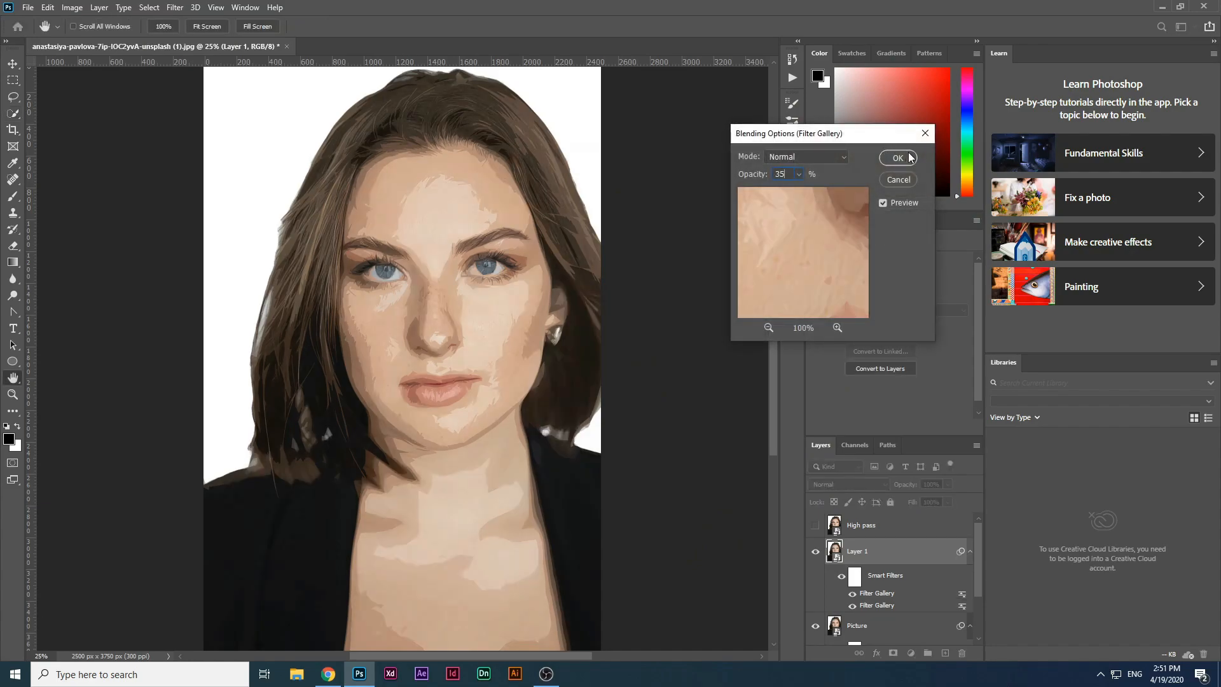
left_click(897, 158)
key("w")
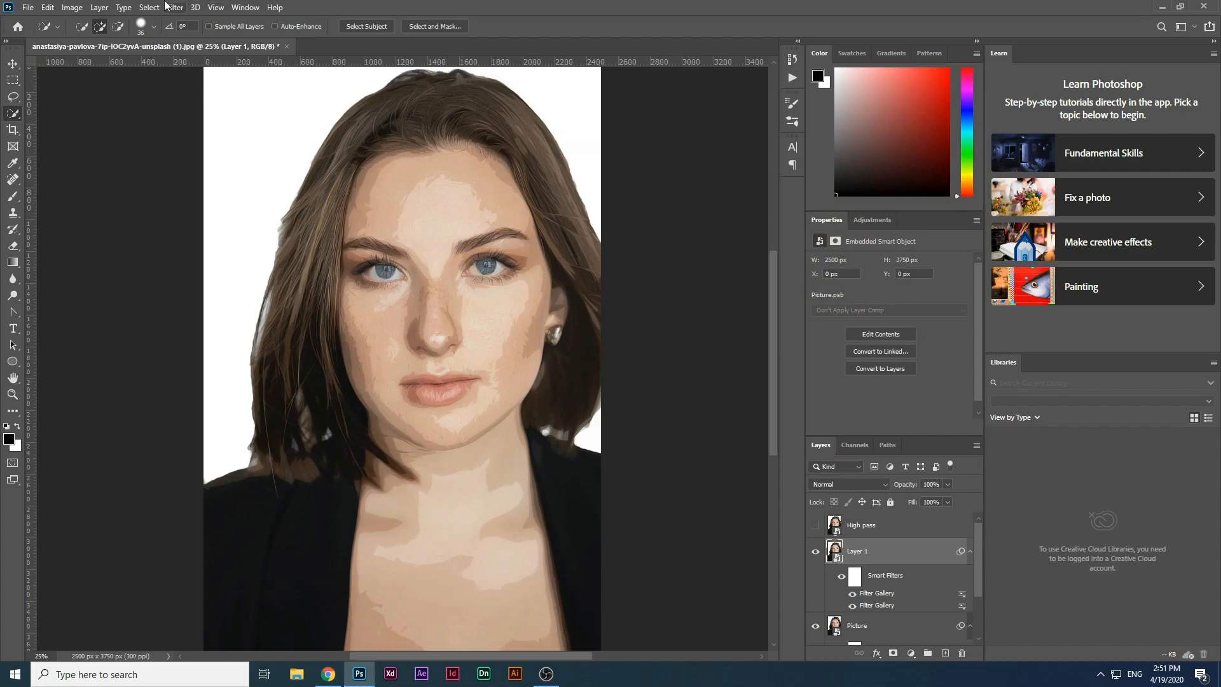
Step: Apply Unsharp Mask to Layer 1 with an amount of 200%
left_click(178, 7)
mouse_move(222, 227)
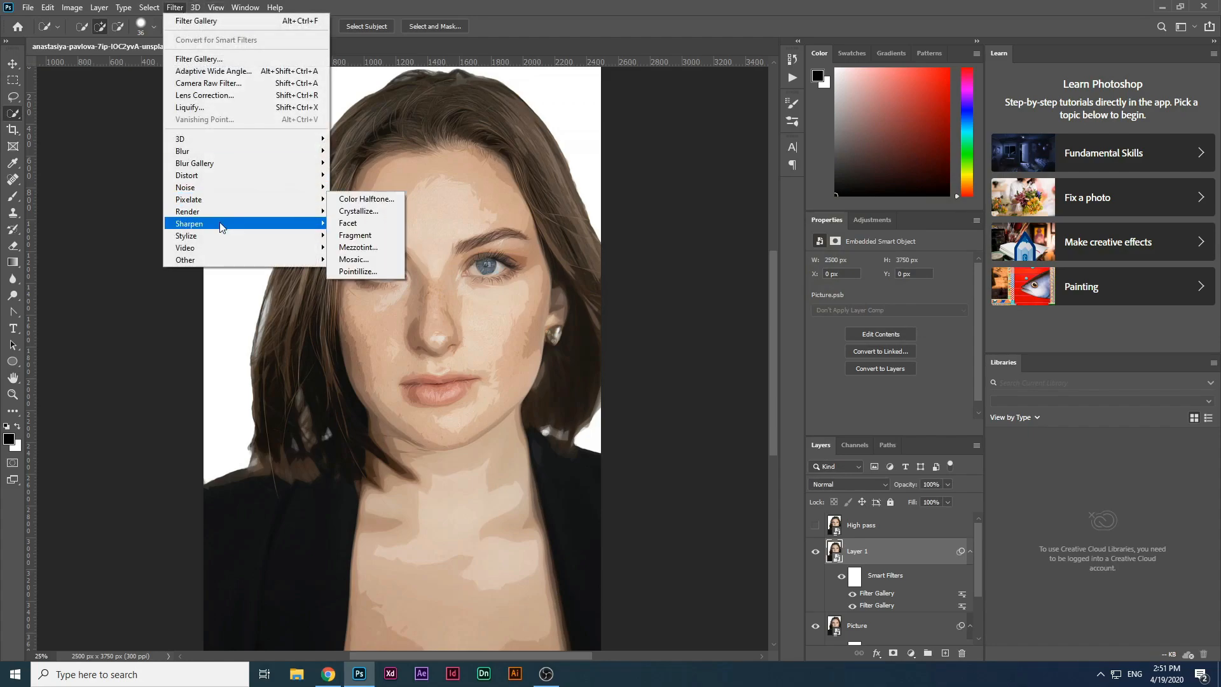
left_click(372, 281)
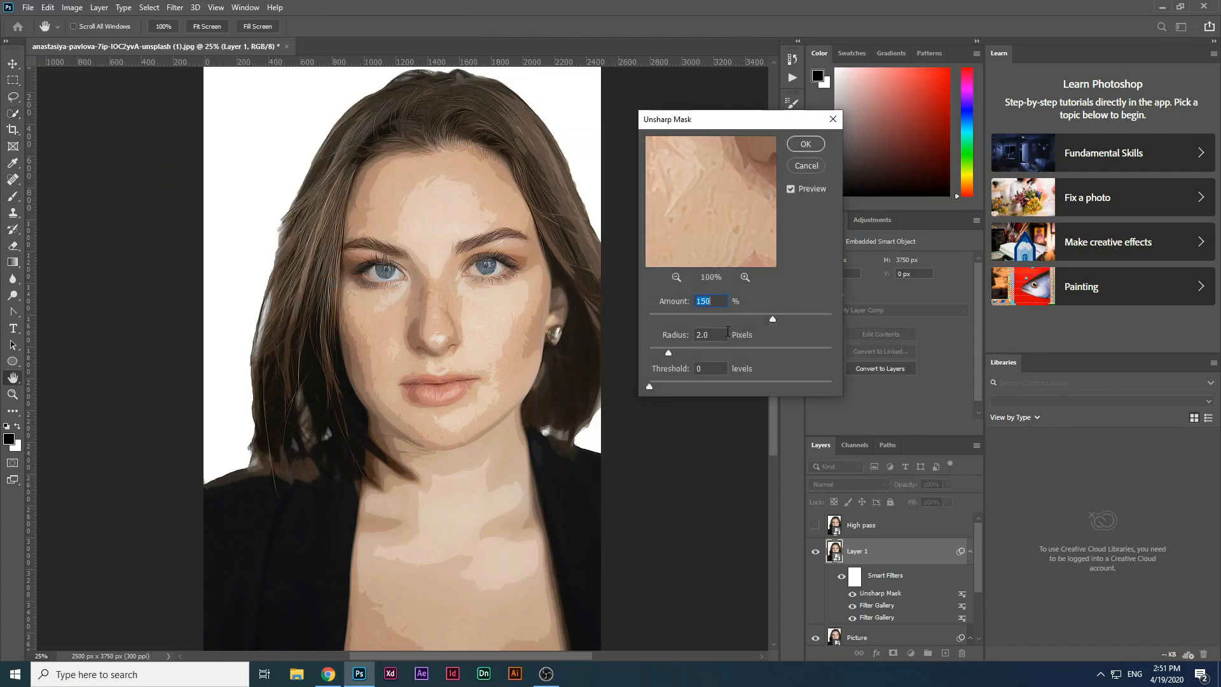
type("200")
left_click(805, 144)
Step: Lower Layer 1's opacity to 75% and show the High pass layer
left_click_drag(916, 489, 905, 485)
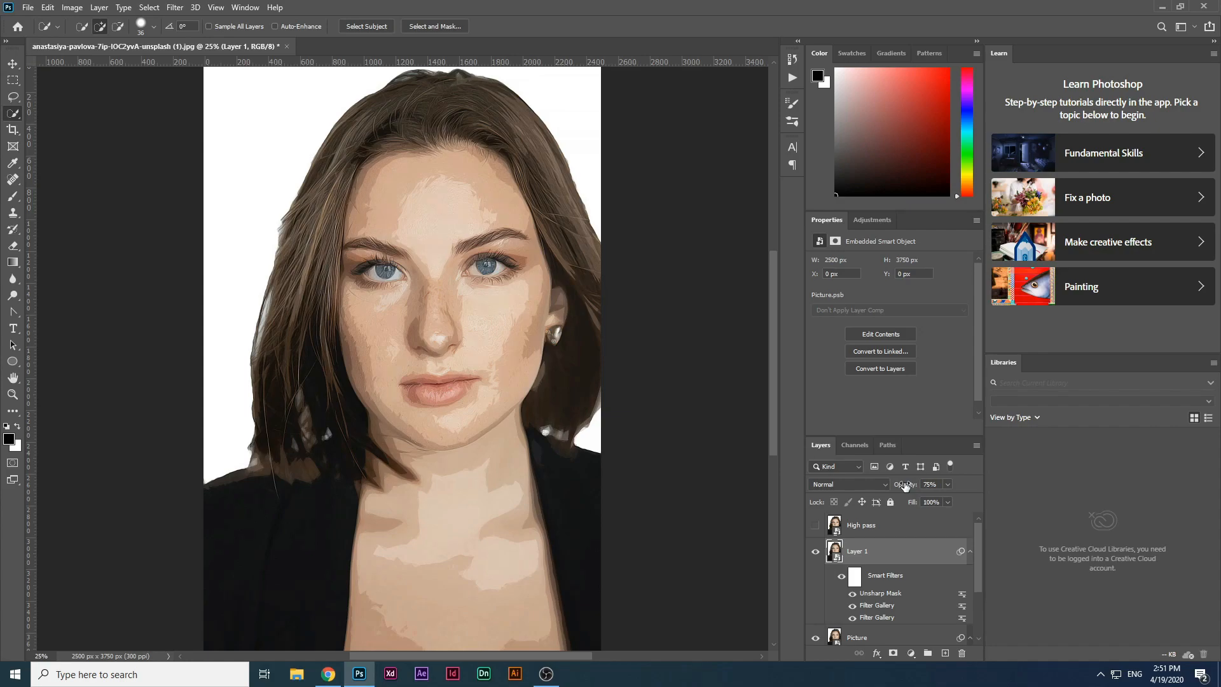
left_click(815, 525)
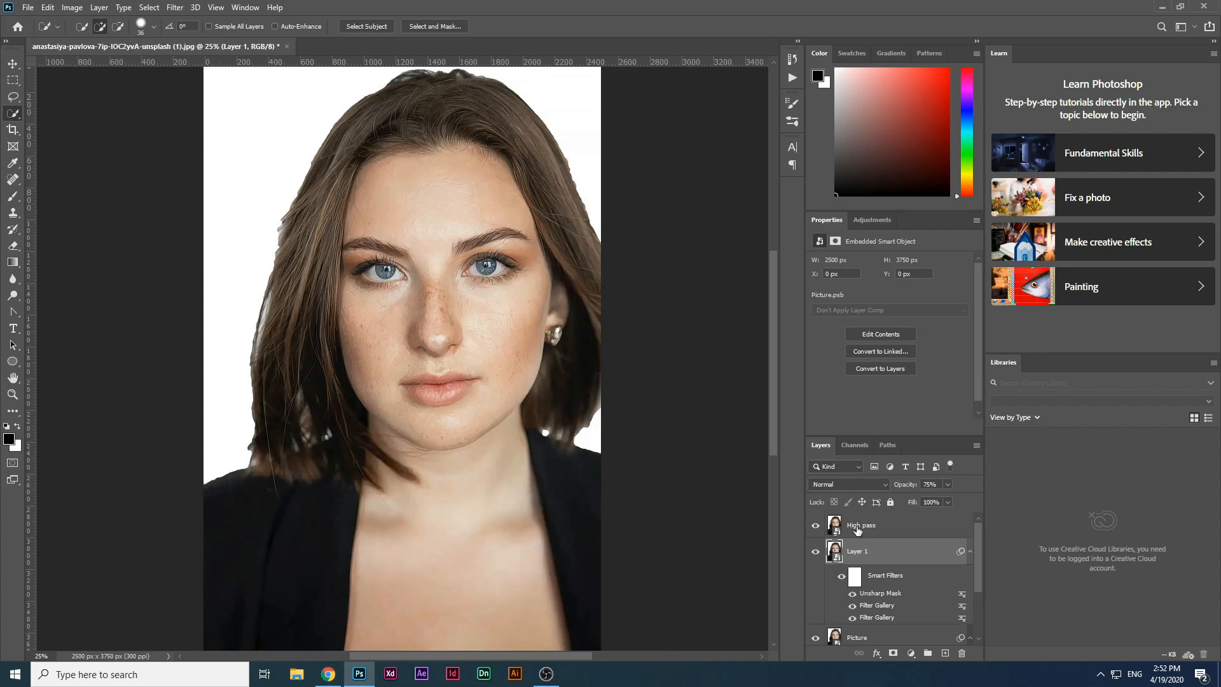
Step: Apply a High Pass filter with a 2.0-pixel radius to the High pass layer and set its blend mode to Overlay
left_click(856, 530)
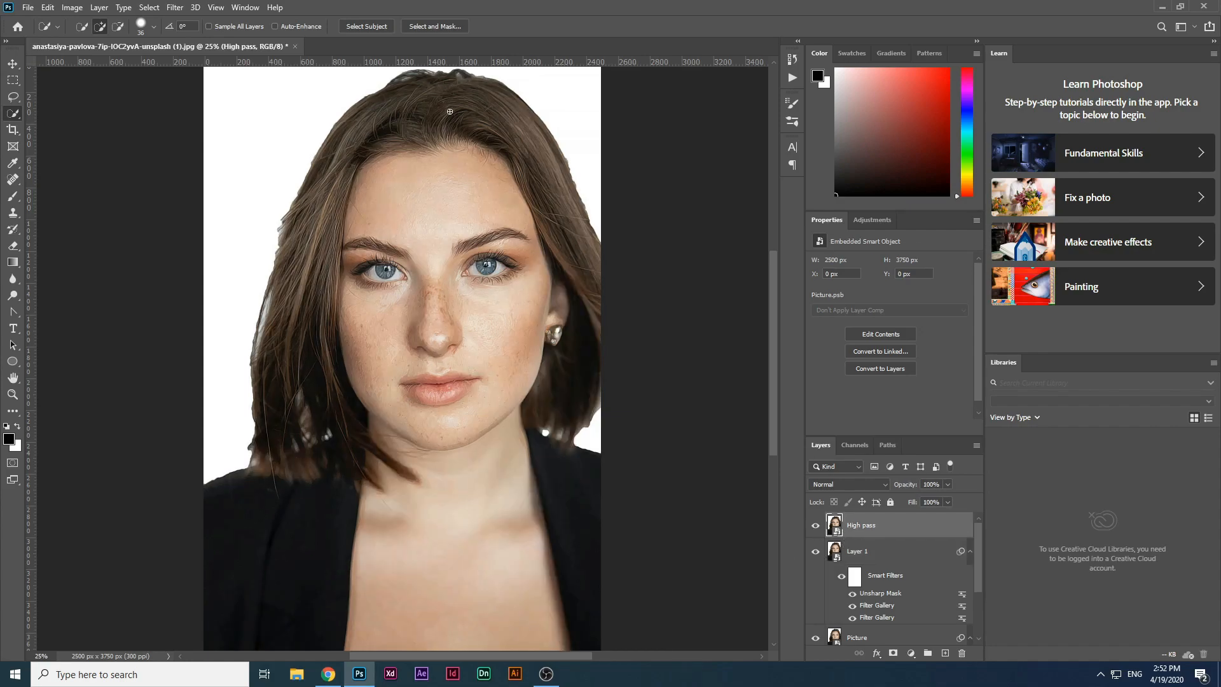
left_click(174, 7)
mouse_move(233, 252)
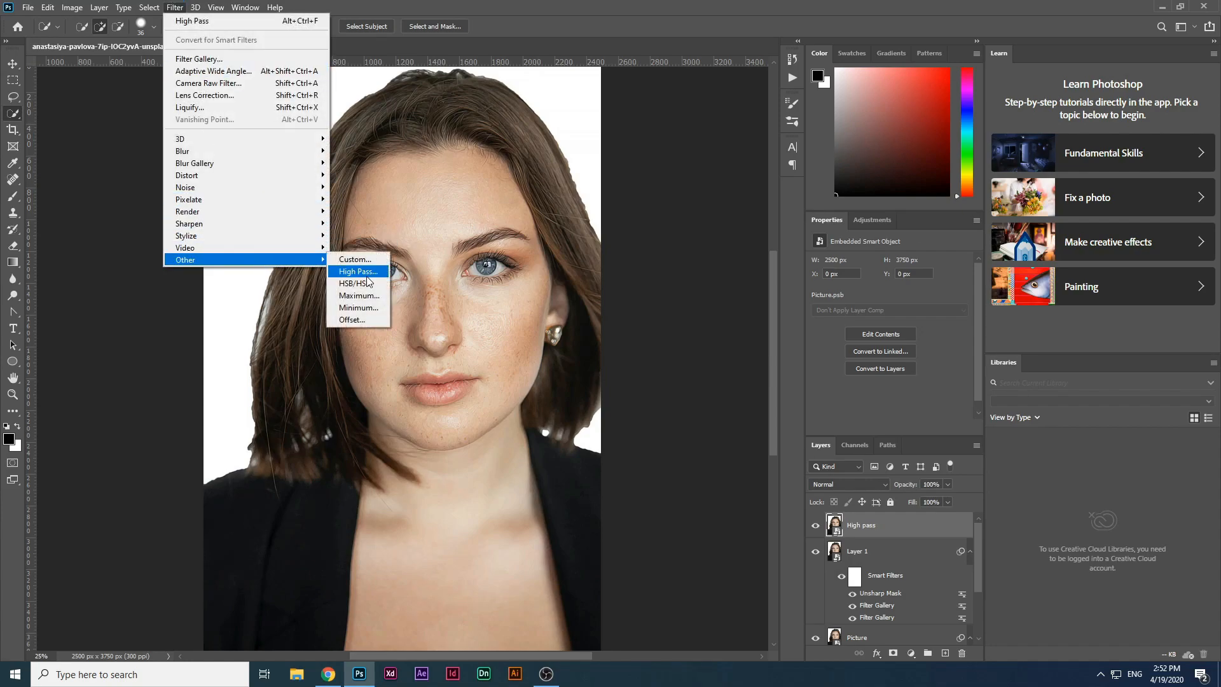
left_click(361, 272)
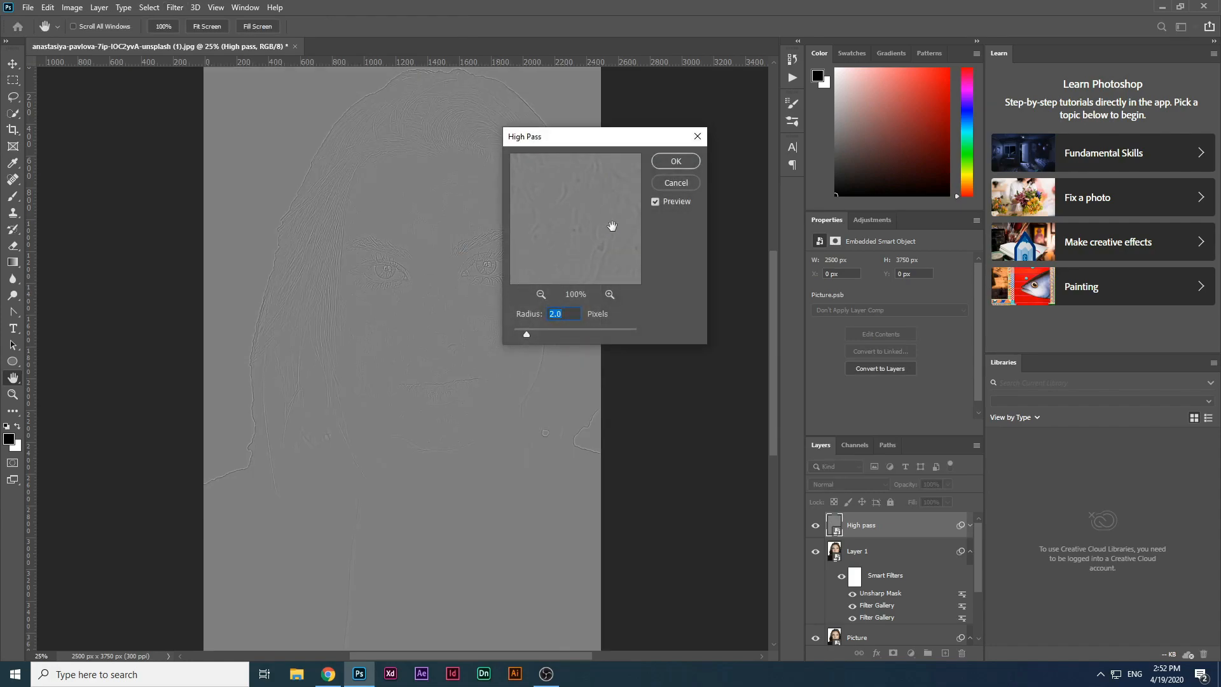
left_click(675, 163)
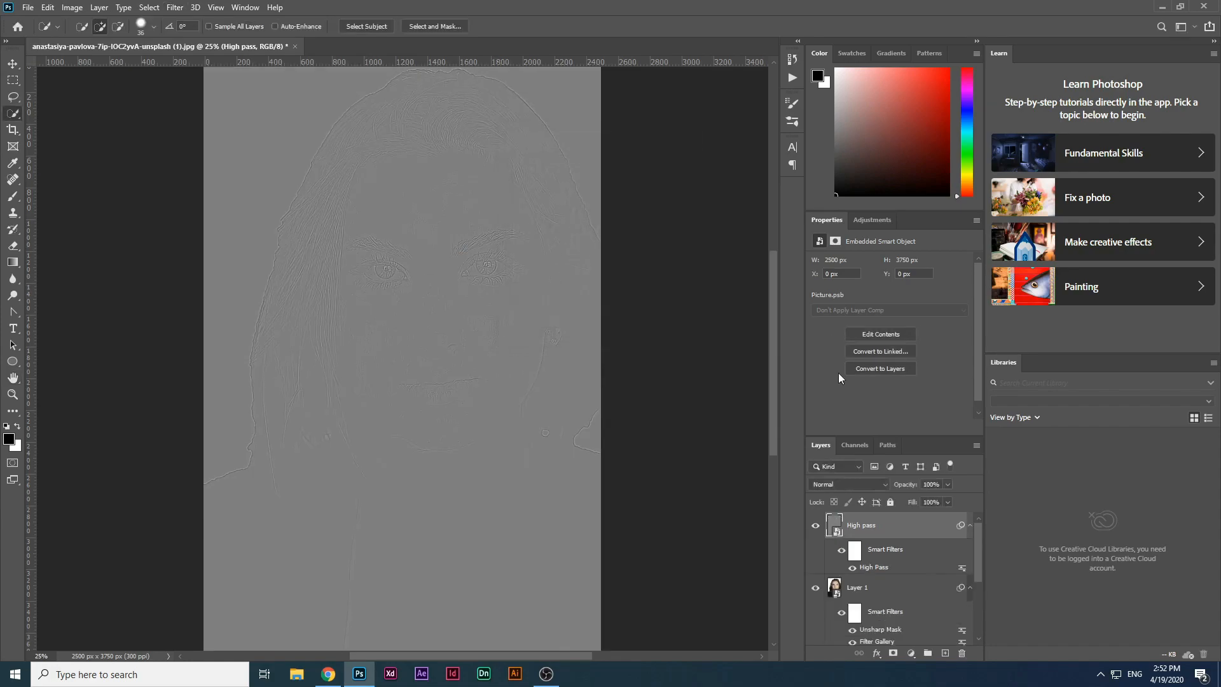
left_click(863, 483)
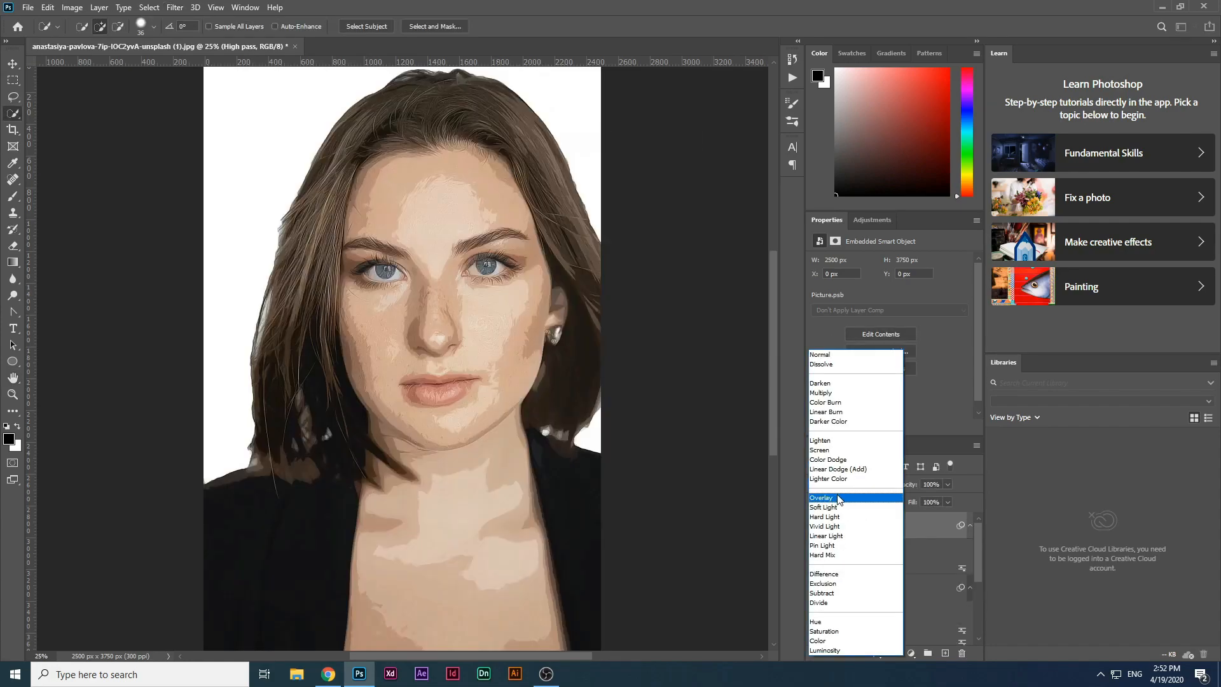
left_click(836, 497)
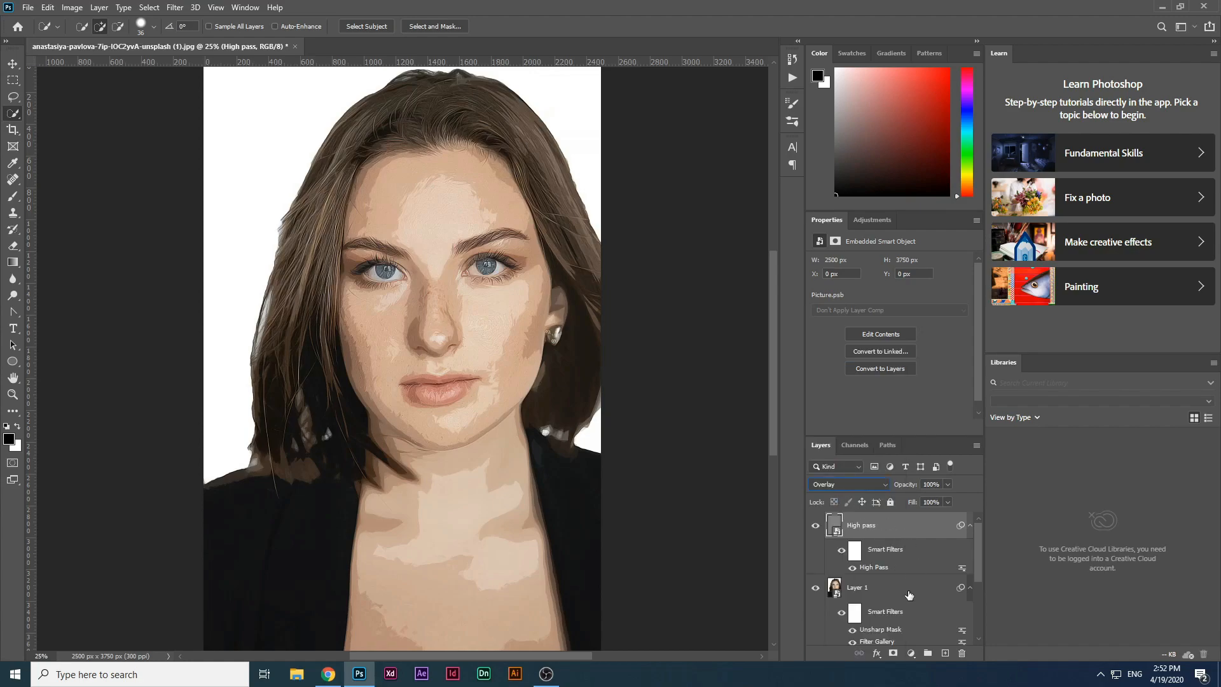
Step: Group the High pass, Layer 1 and Picture layers into a new group
scroll(881, 592, "down", 1)
left_click(902, 616, "shift")
left_click_drag(902, 616, 928, 654)
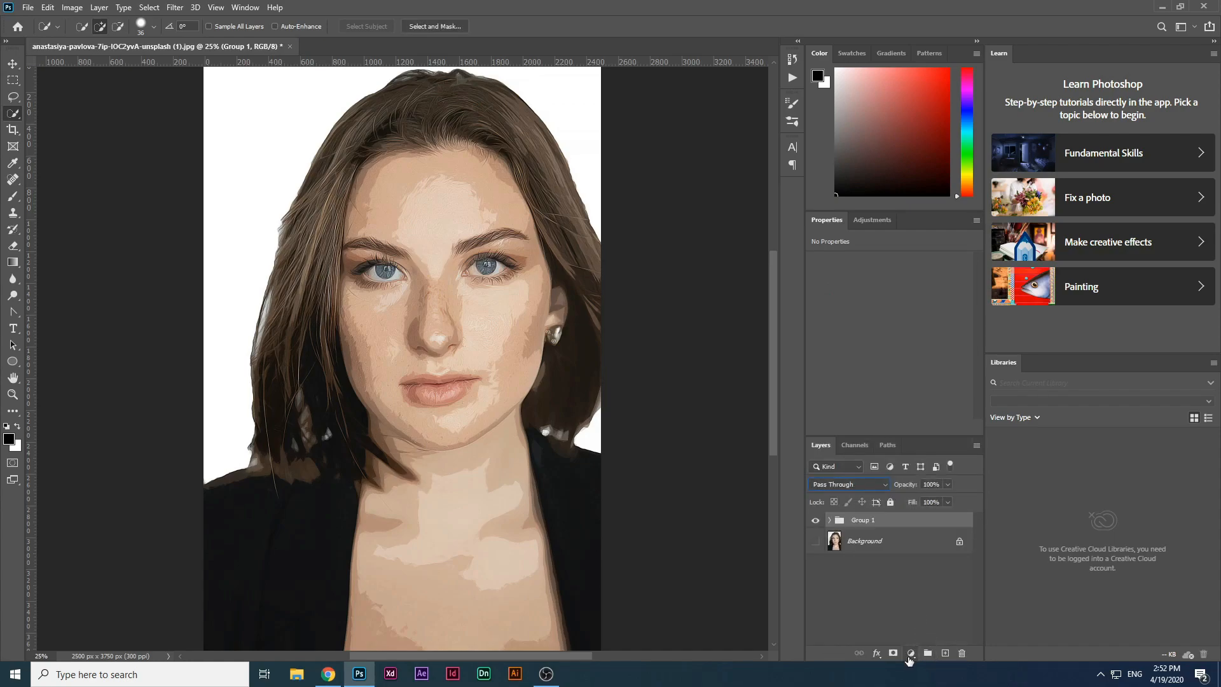
Step: Add a Levels adjustment layer, setting the input black point to 16 and the white point to 244
left_click(911, 653)
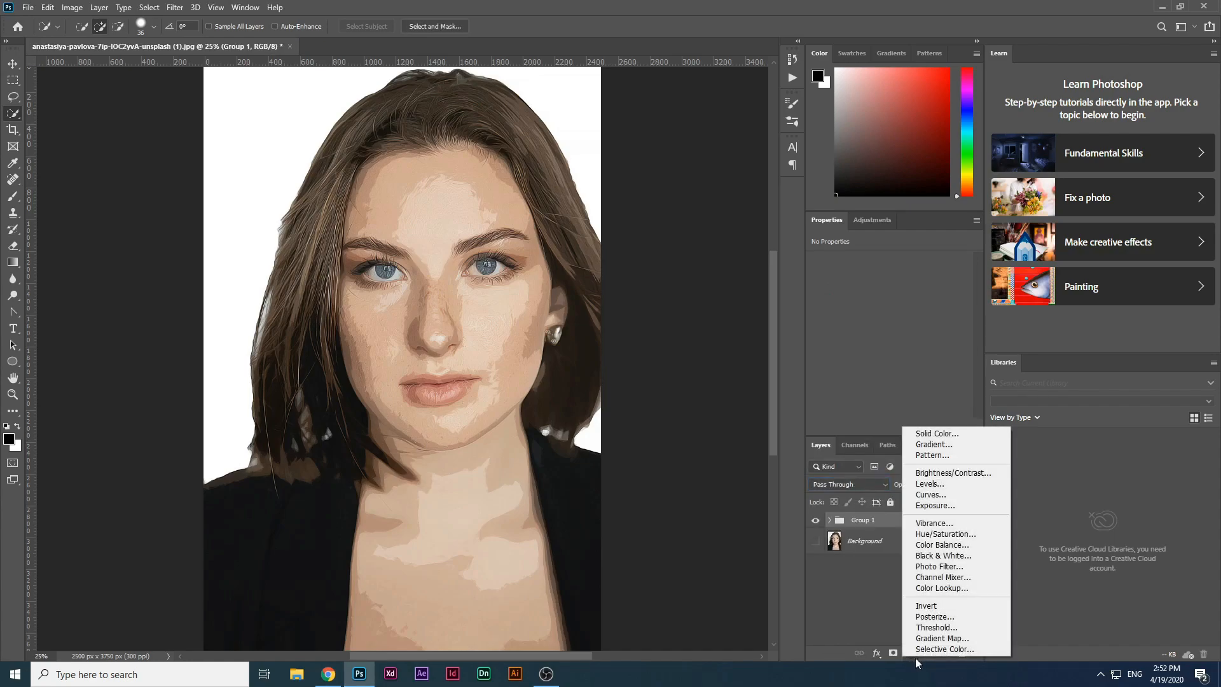
left_click(932, 485)
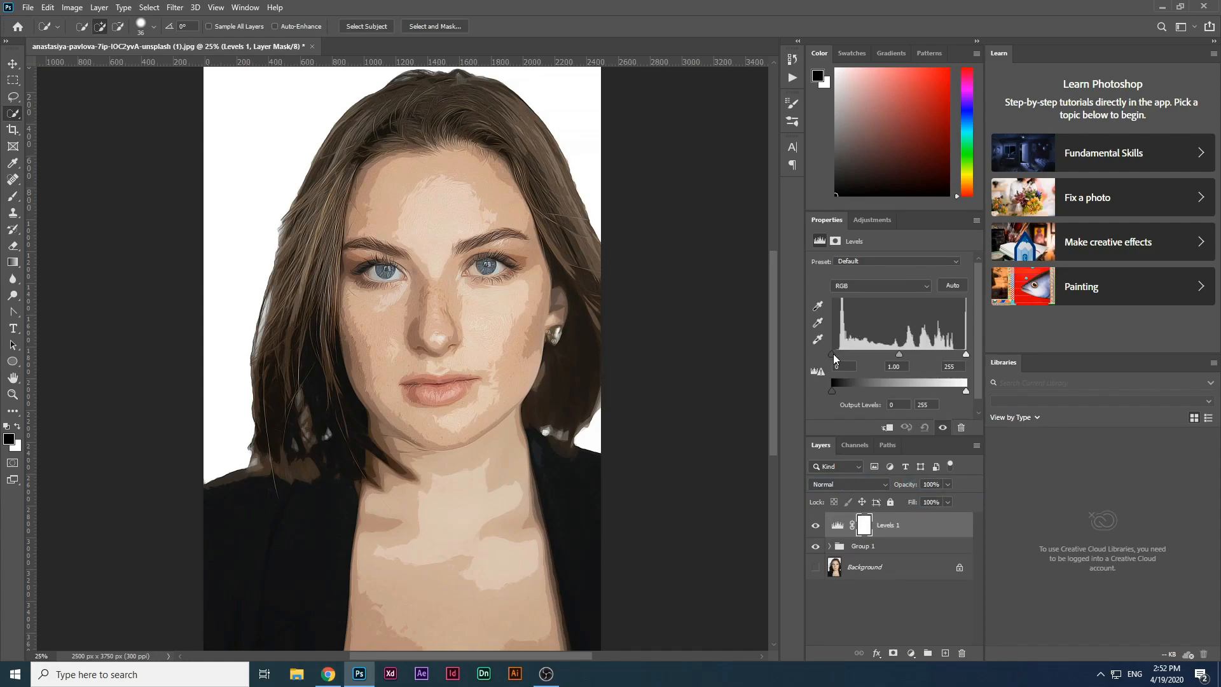
left_click_drag(831, 353, 833, 353)
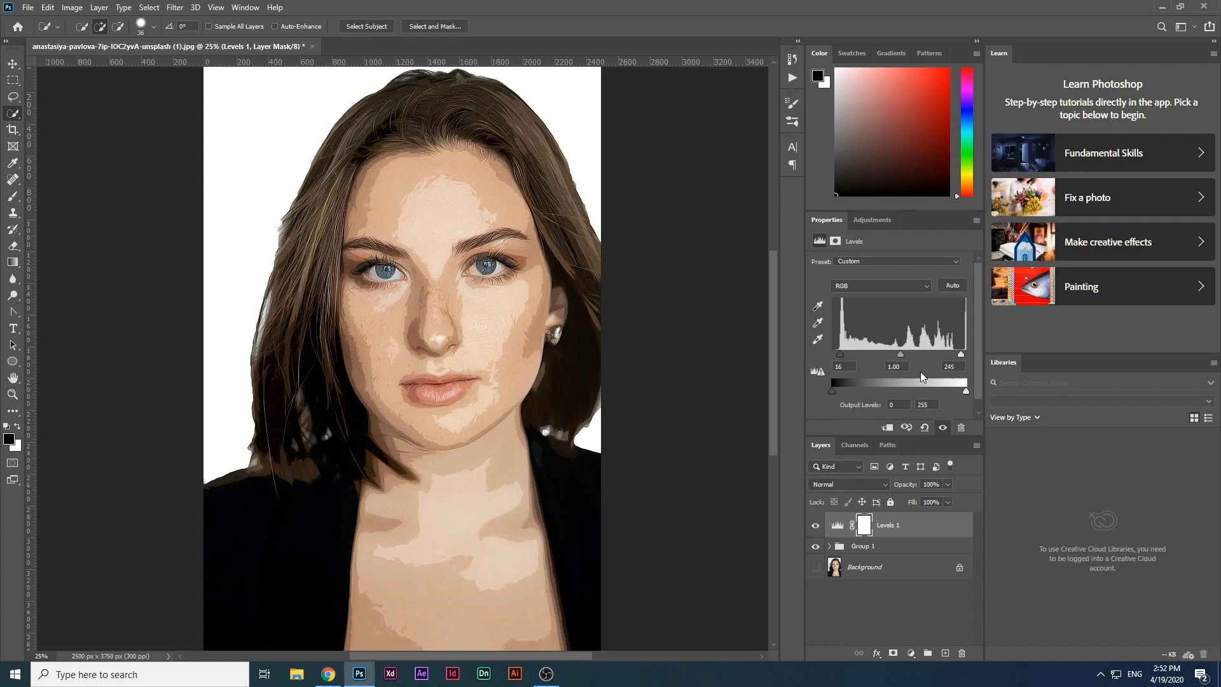
left_click_drag(961, 355, 960, 354)
Step: Add a Vibrance adjustment layer with vibrance +17 and saturation +4
left_click(911, 653)
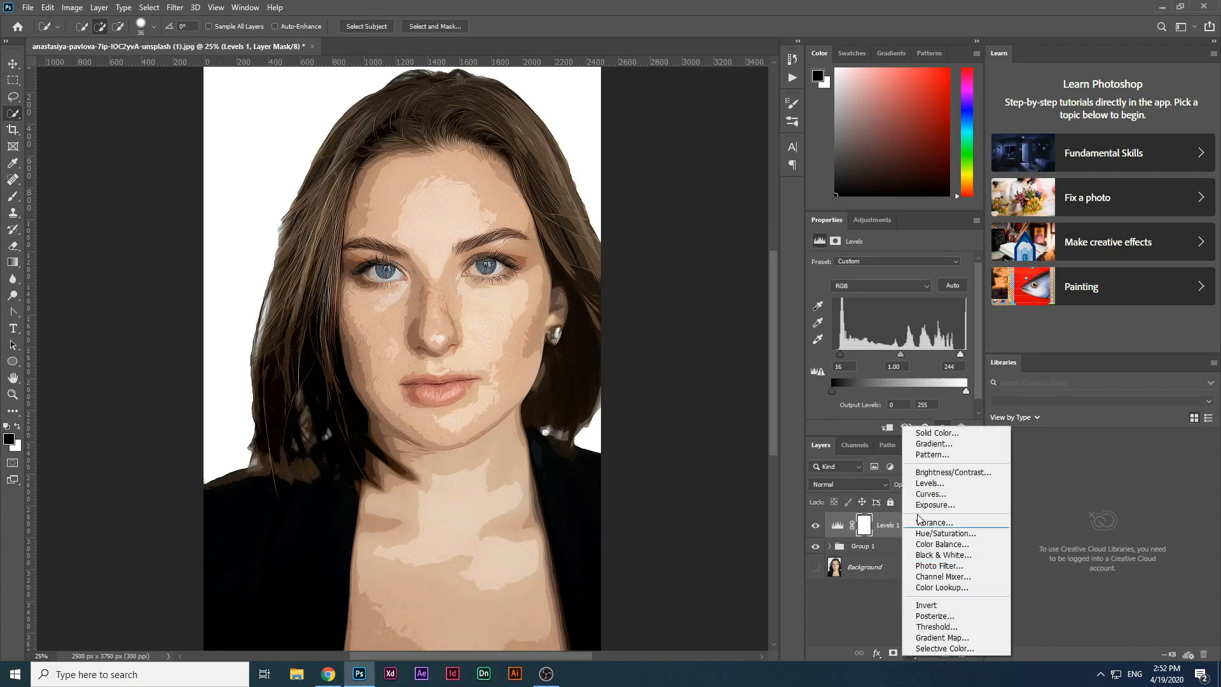
left_click(933, 522)
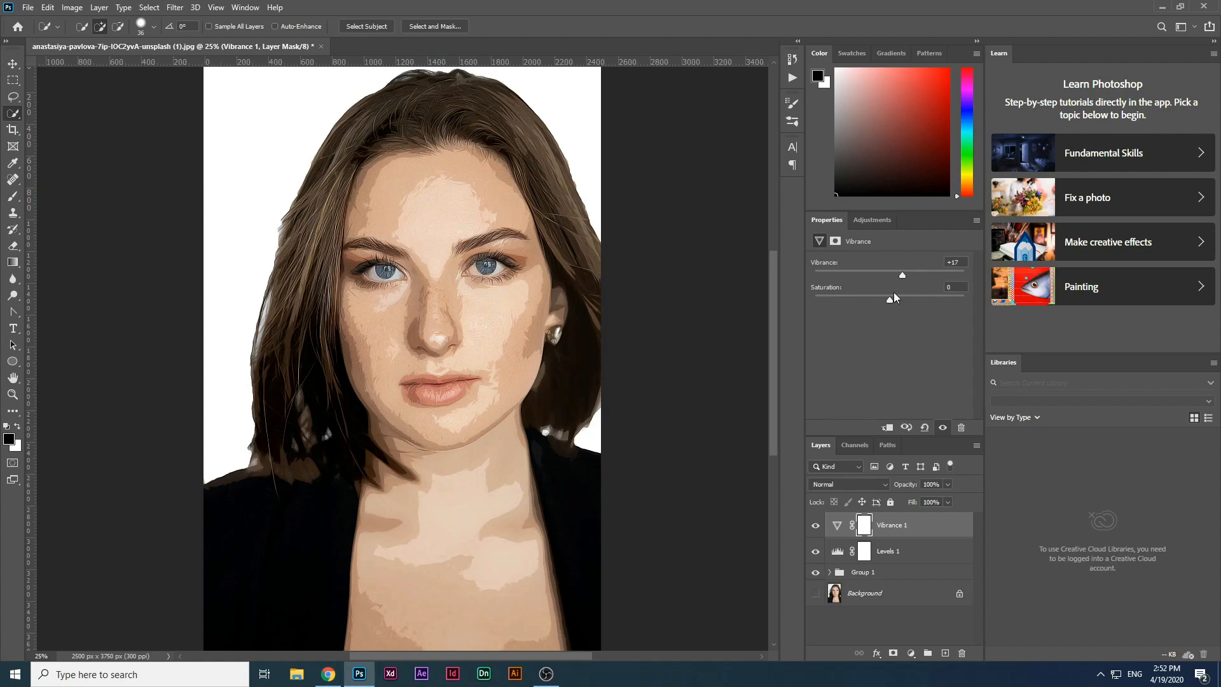
left_click_drag(889, 299, 892, 300)
Step: Add a Color Balance adjustment layer, setting midtones to +9, -4, +7 and adjusting the other tone ranges
left_click(911, 653)
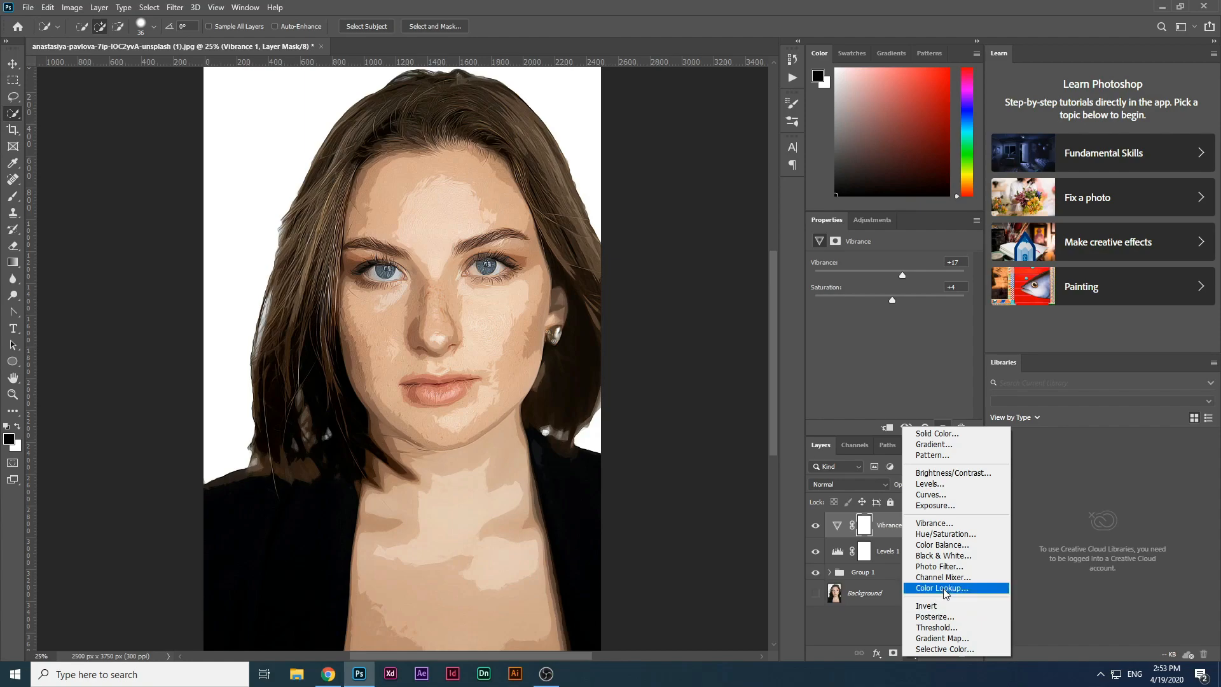
left_click(943, 545)
left_click_drag(873, 287, 874, 290)
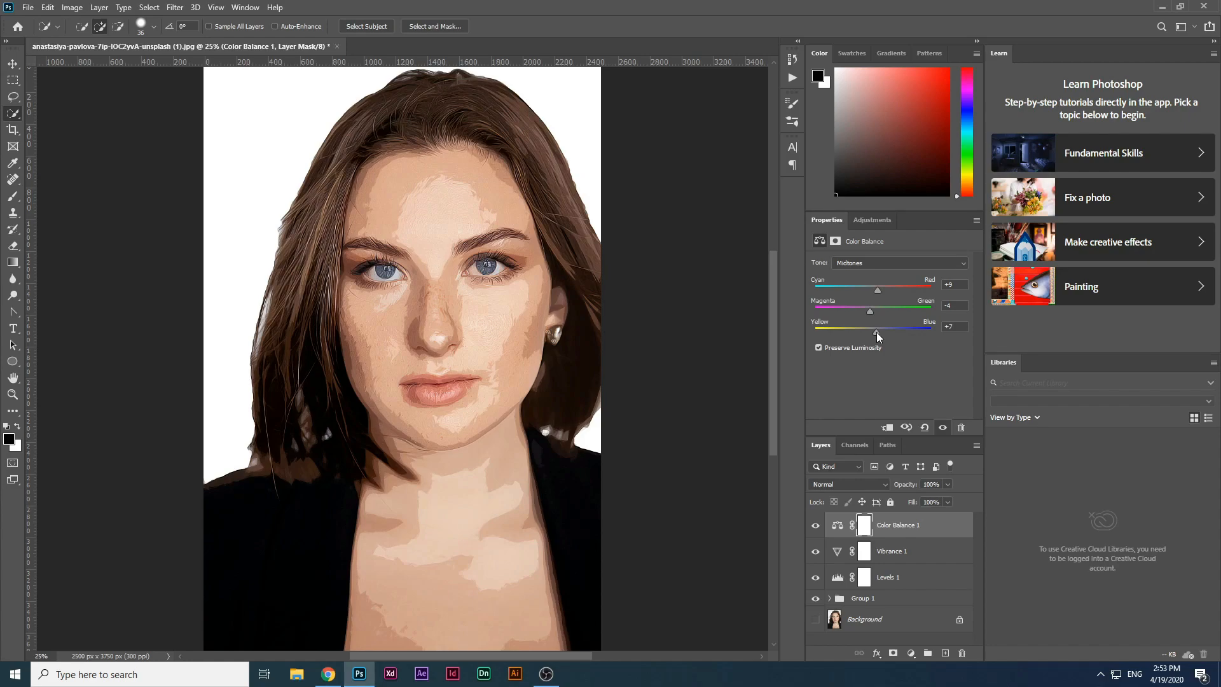
left_click(879, 262)
left_click(872, 274)
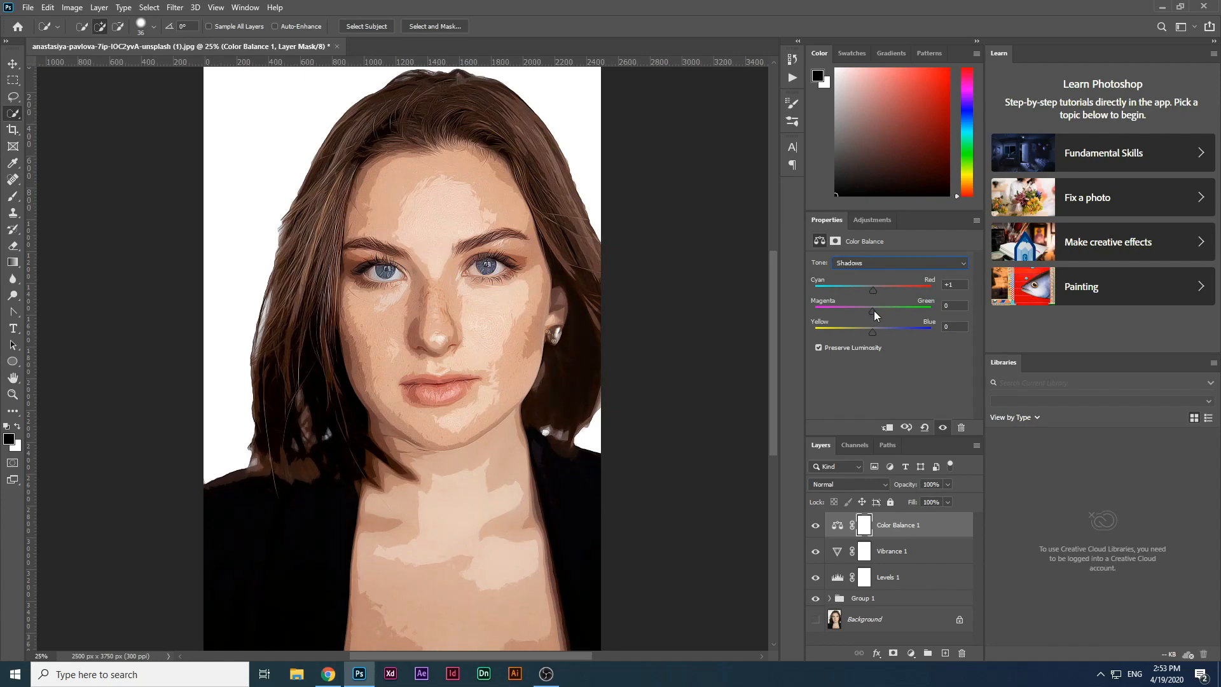
left_click_drag(874, 311, 875, 331)
left_click(879, 264)
left_click(863, 294)
Step: Group the three adjustment layers, then nest both groups into one new group
left_click(908, 577, "shift")
left_click_drag(908, 577, 928, 653)
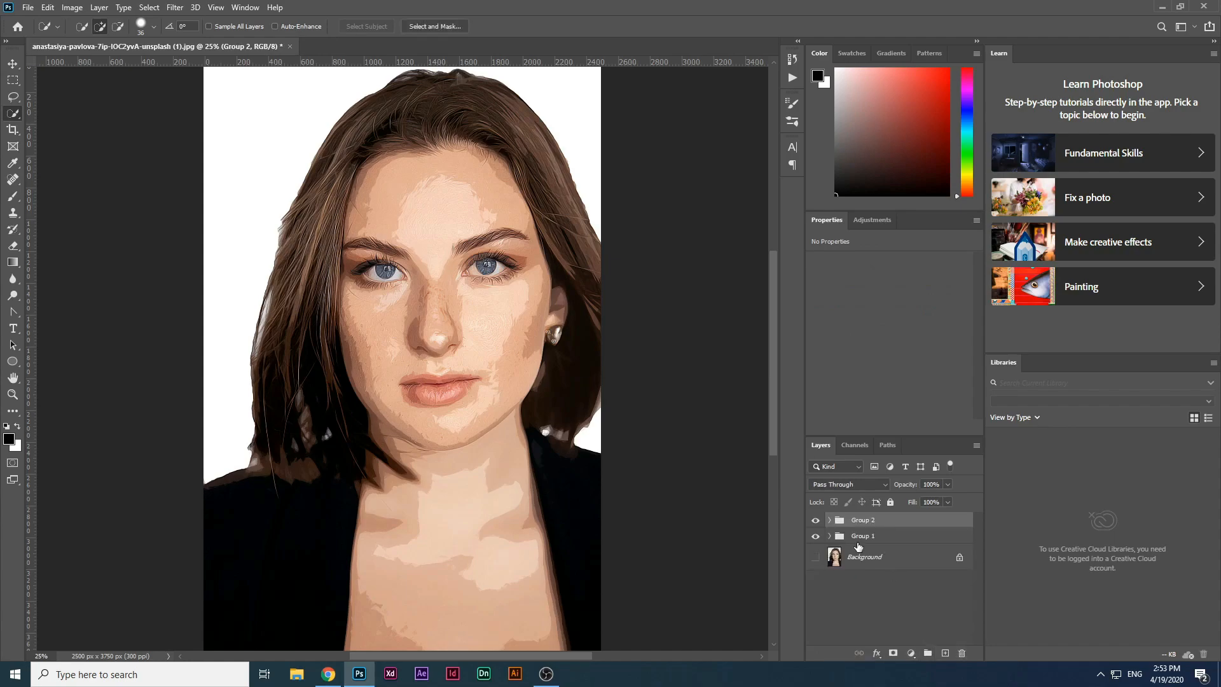
left_click(858, 538, "shift")
left_click_drag(869, 540, 928, 653)
Step: Toggle the combined group's visibility to compare the retouched and original portrait
left_click(816, 542)
left_click(818, 522)
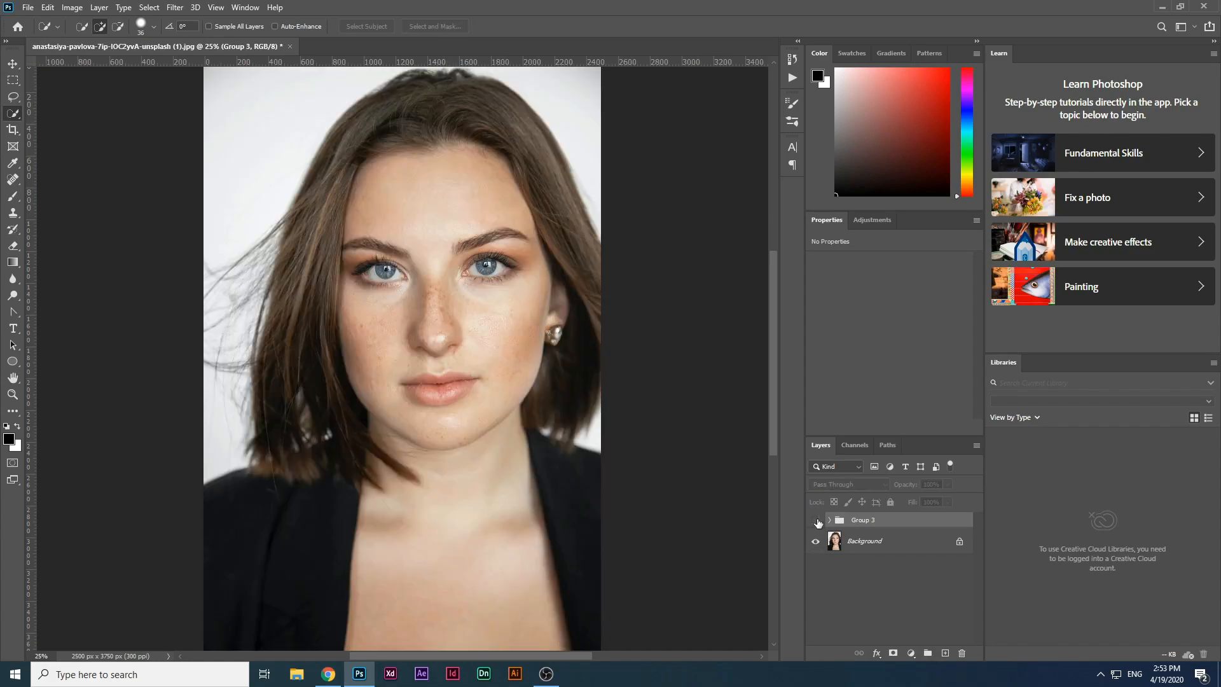
left_click(816, 521)
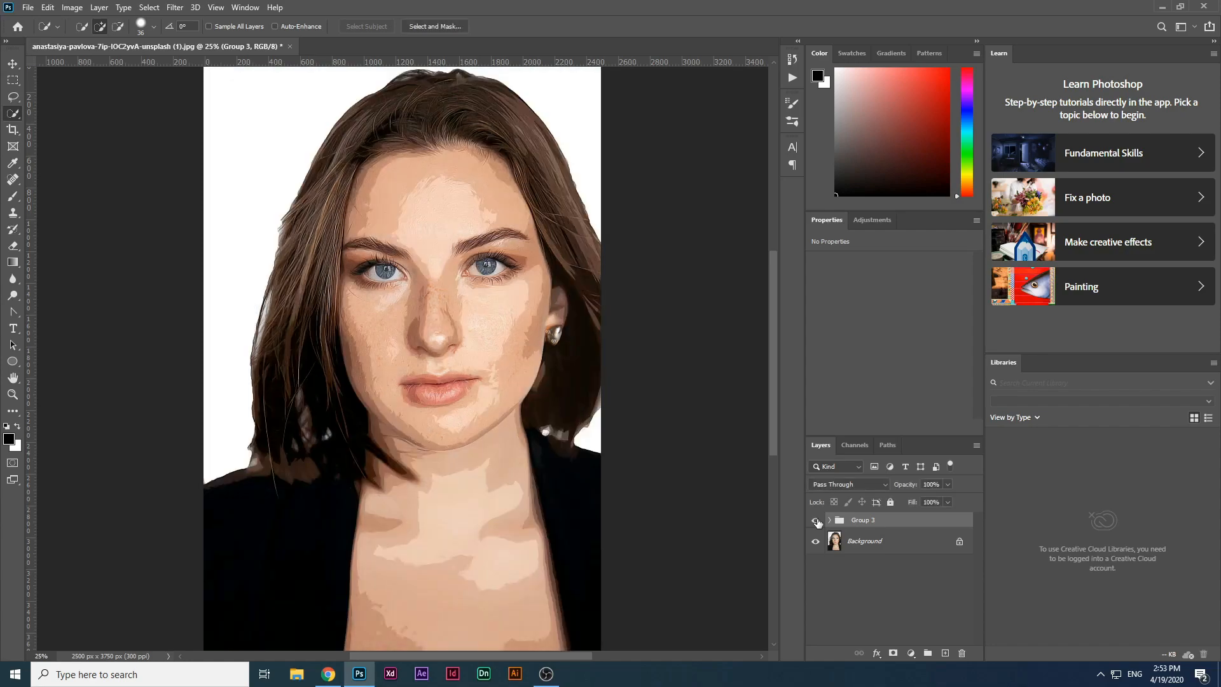